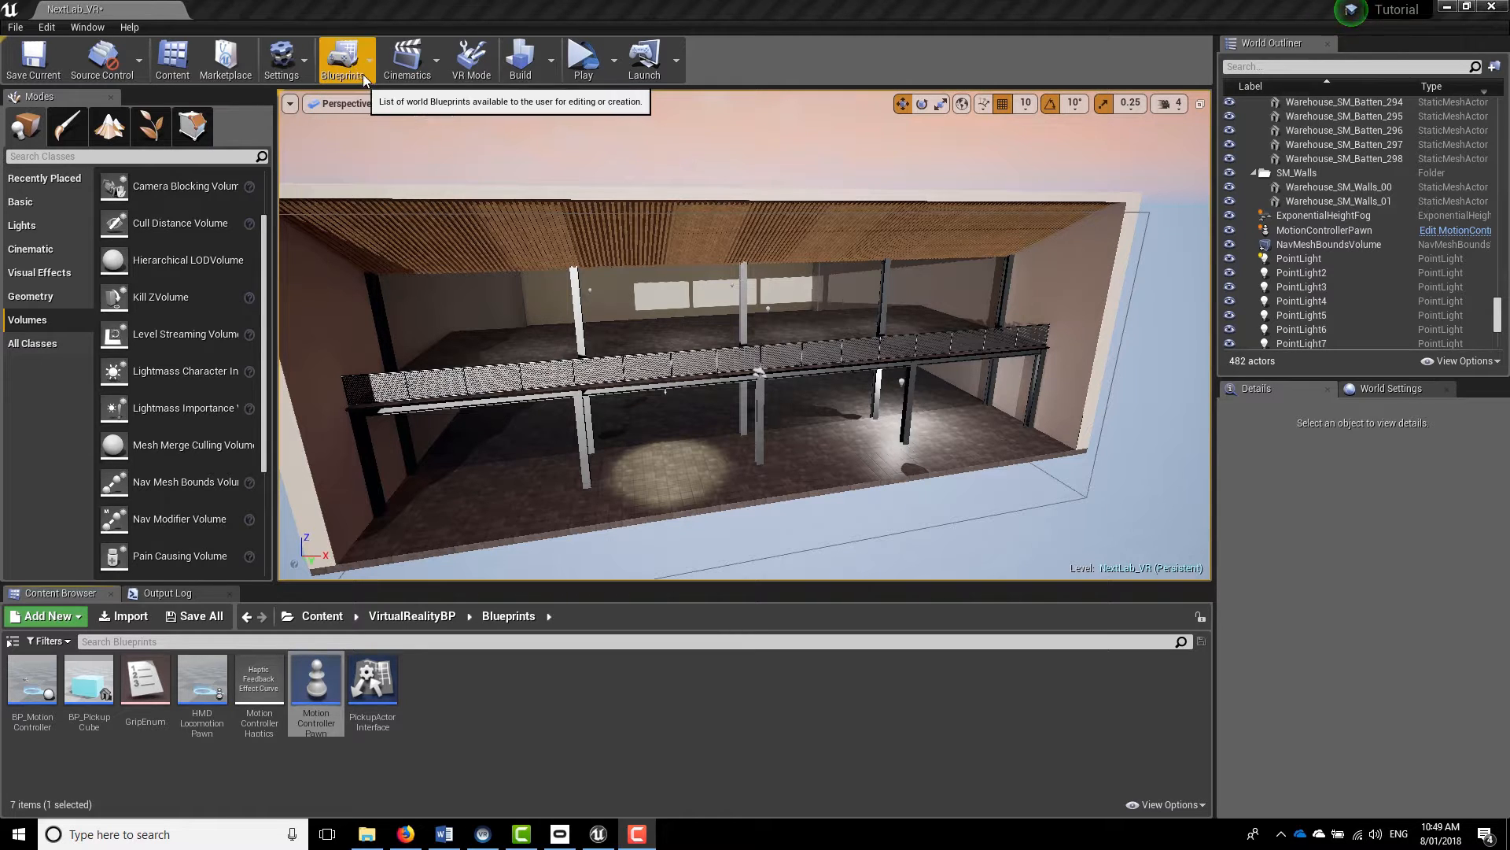
Open the Level Blueprint and add an Escape keyboard event node to its event graph
{"action": "left_click", "coordinate": [371, 54]}
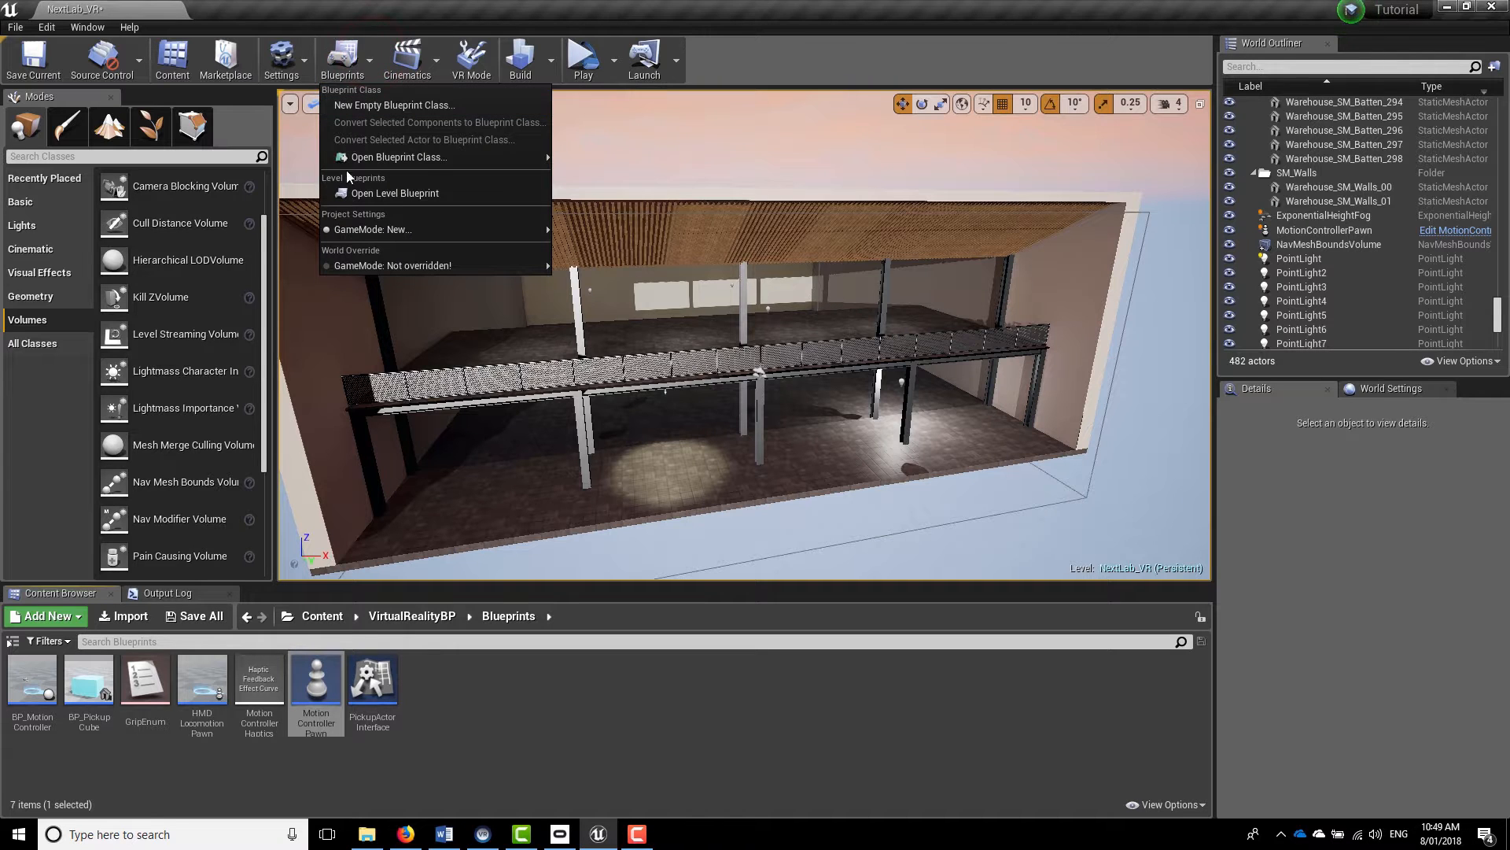
{"action": "left_click", "coordinate": [396, 194]}
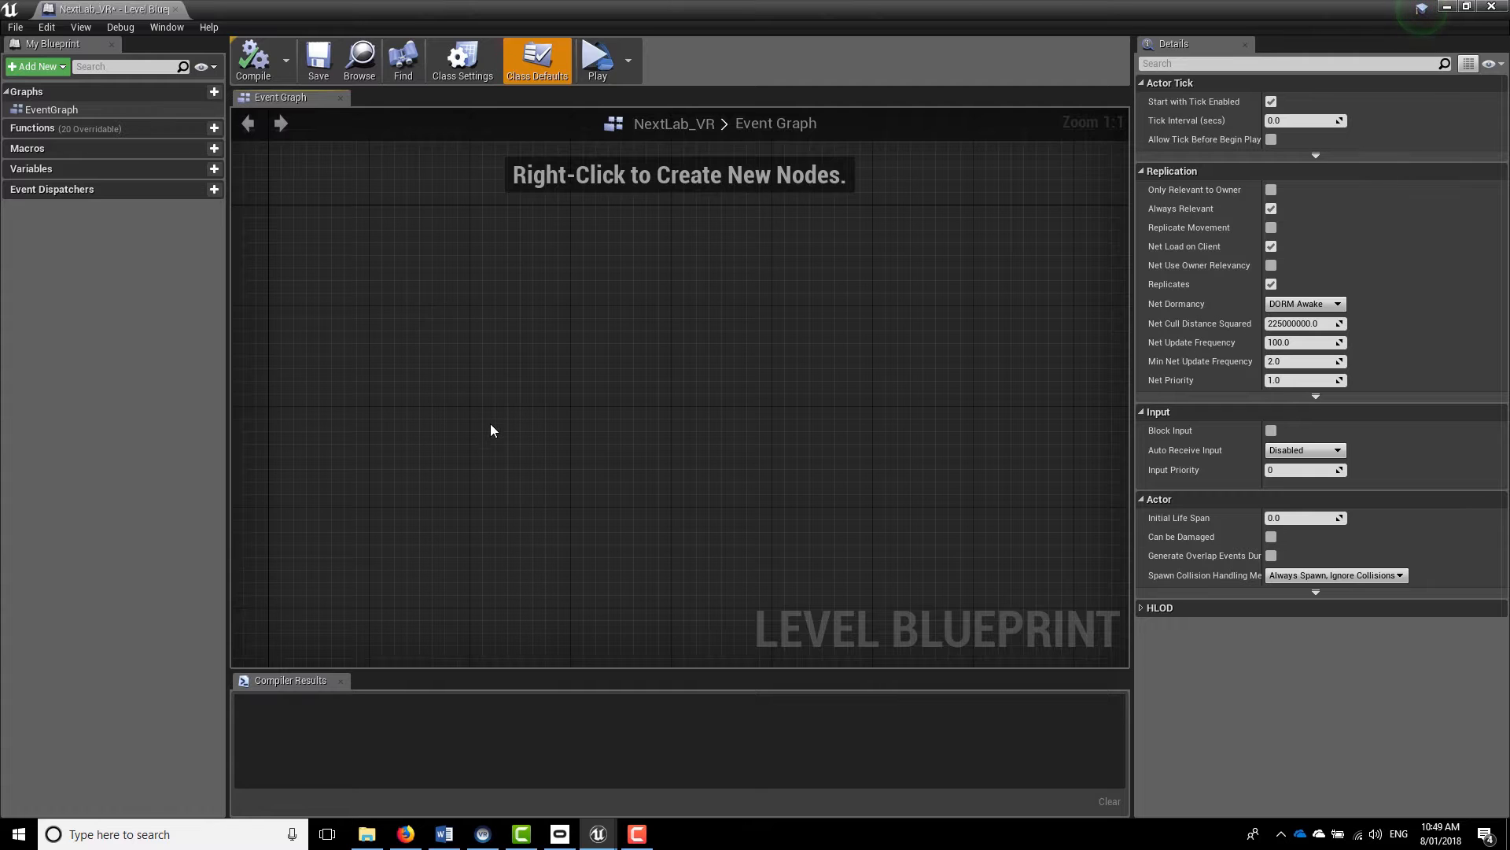
{"action": "right_click", "coordinate": [517, 355]}
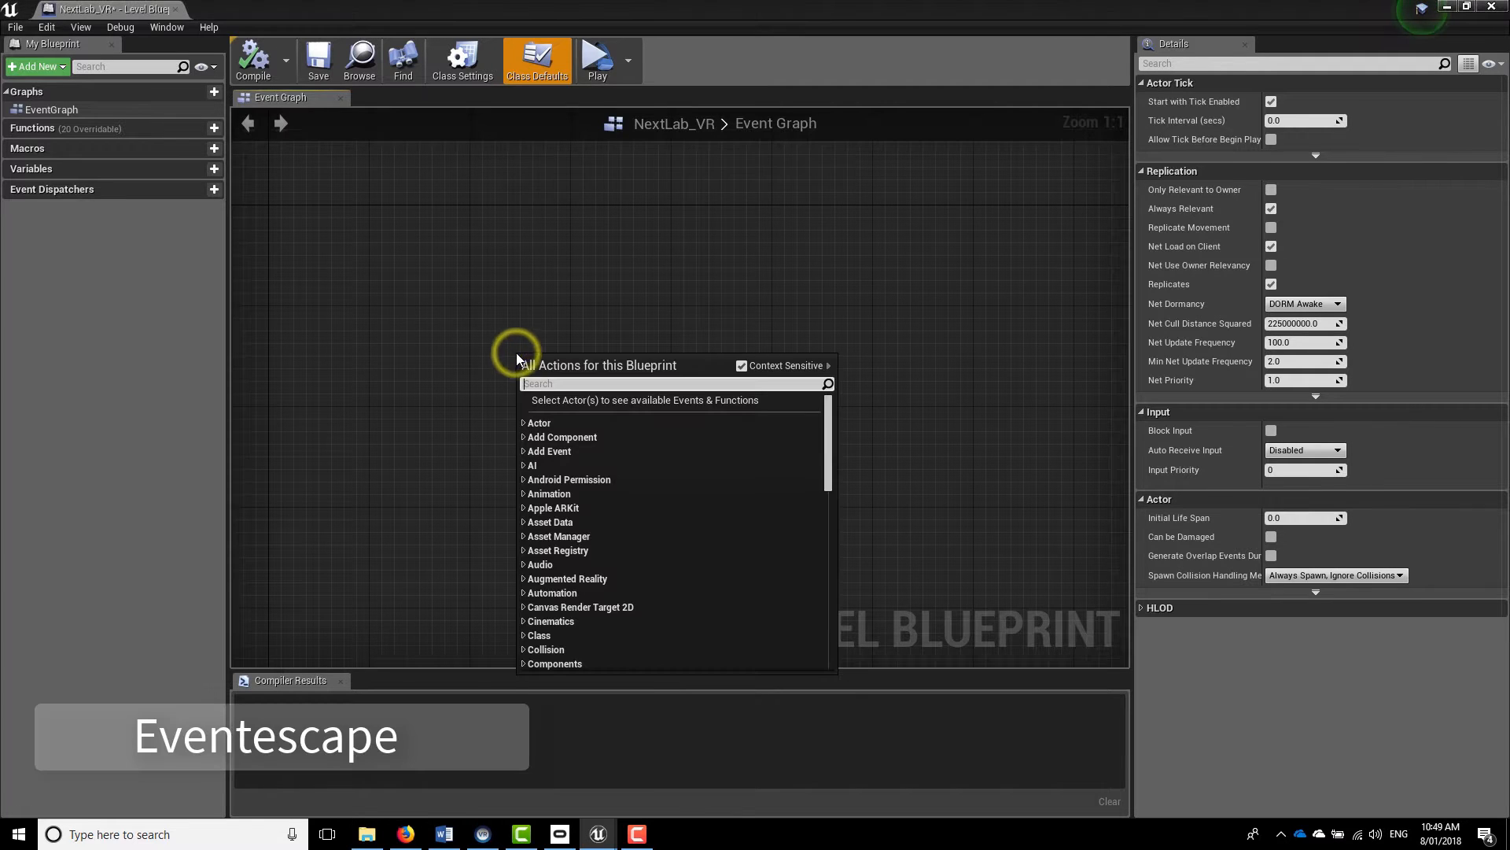
{"action": "type", "text": "event esca"}
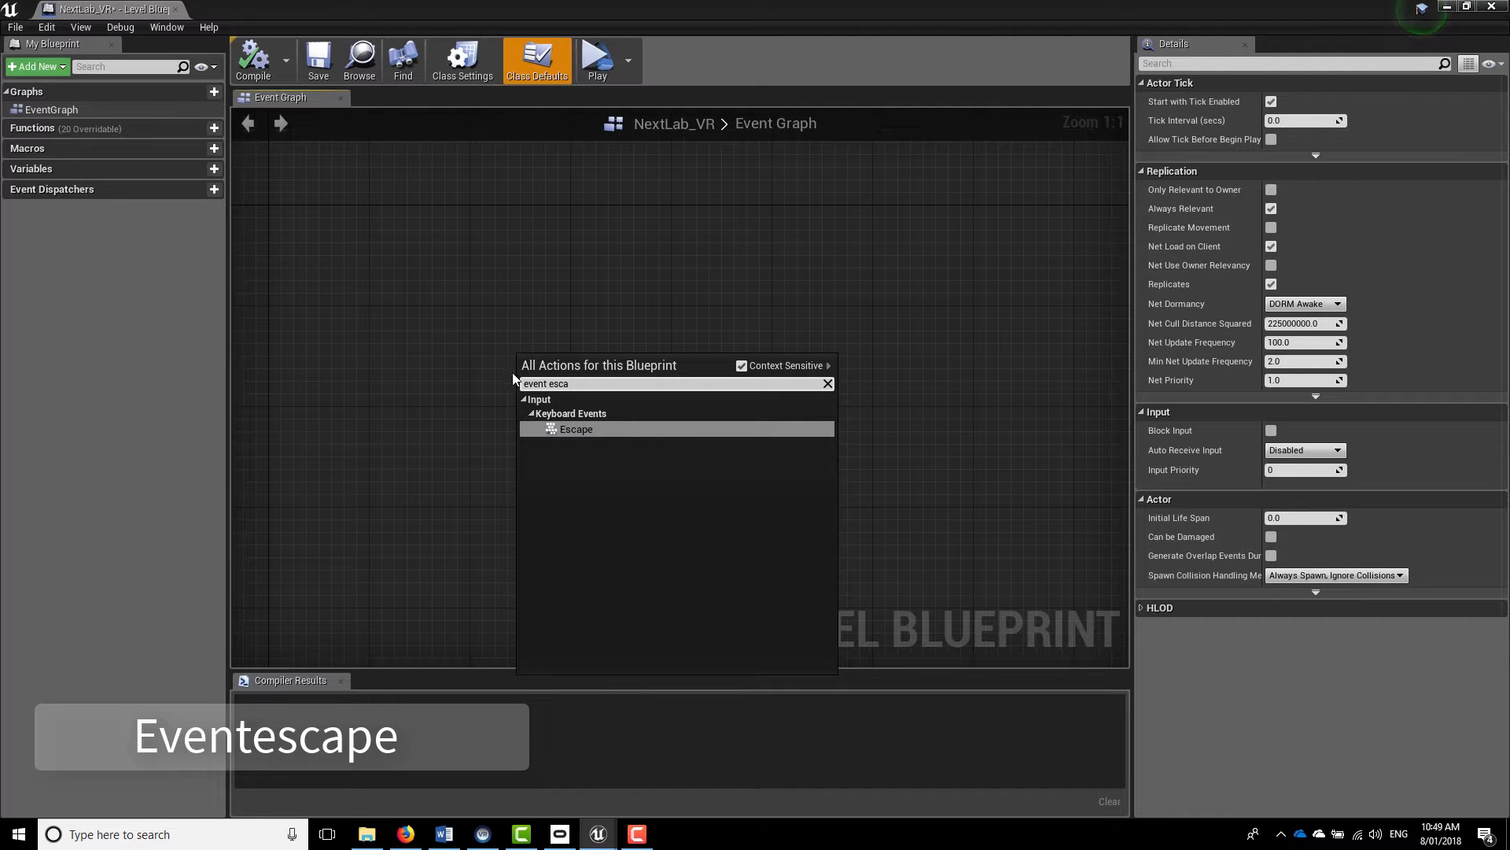
{"action": "left_click", "coordinate": [581, 429]}
{"action": "left_click_drag", "start_coordinate": [579, 433], "coordinate": [543, 359]}
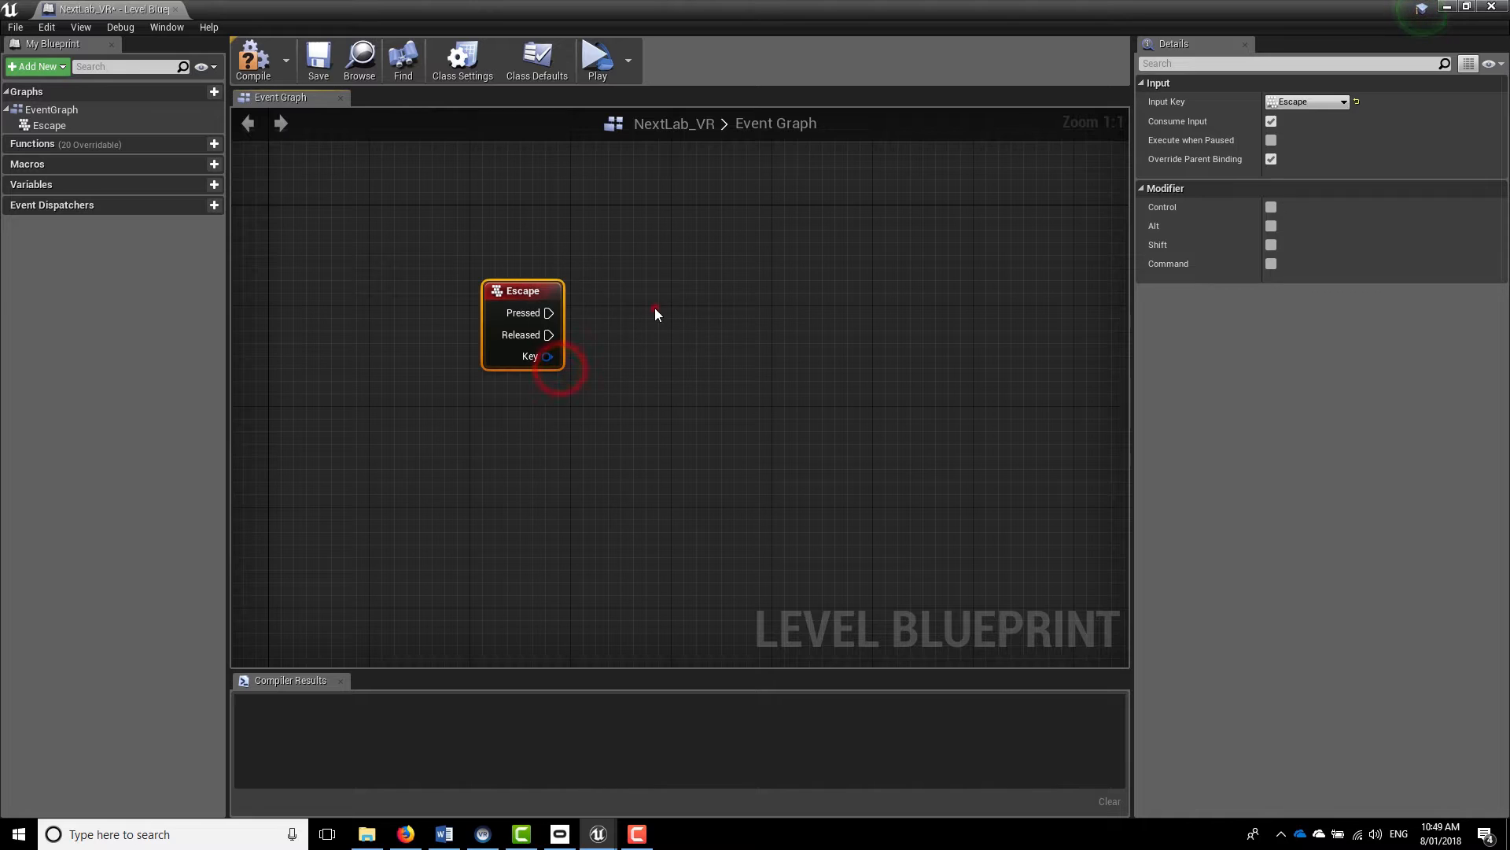
{"action": "left_click", "coordinate": [654, 308]}
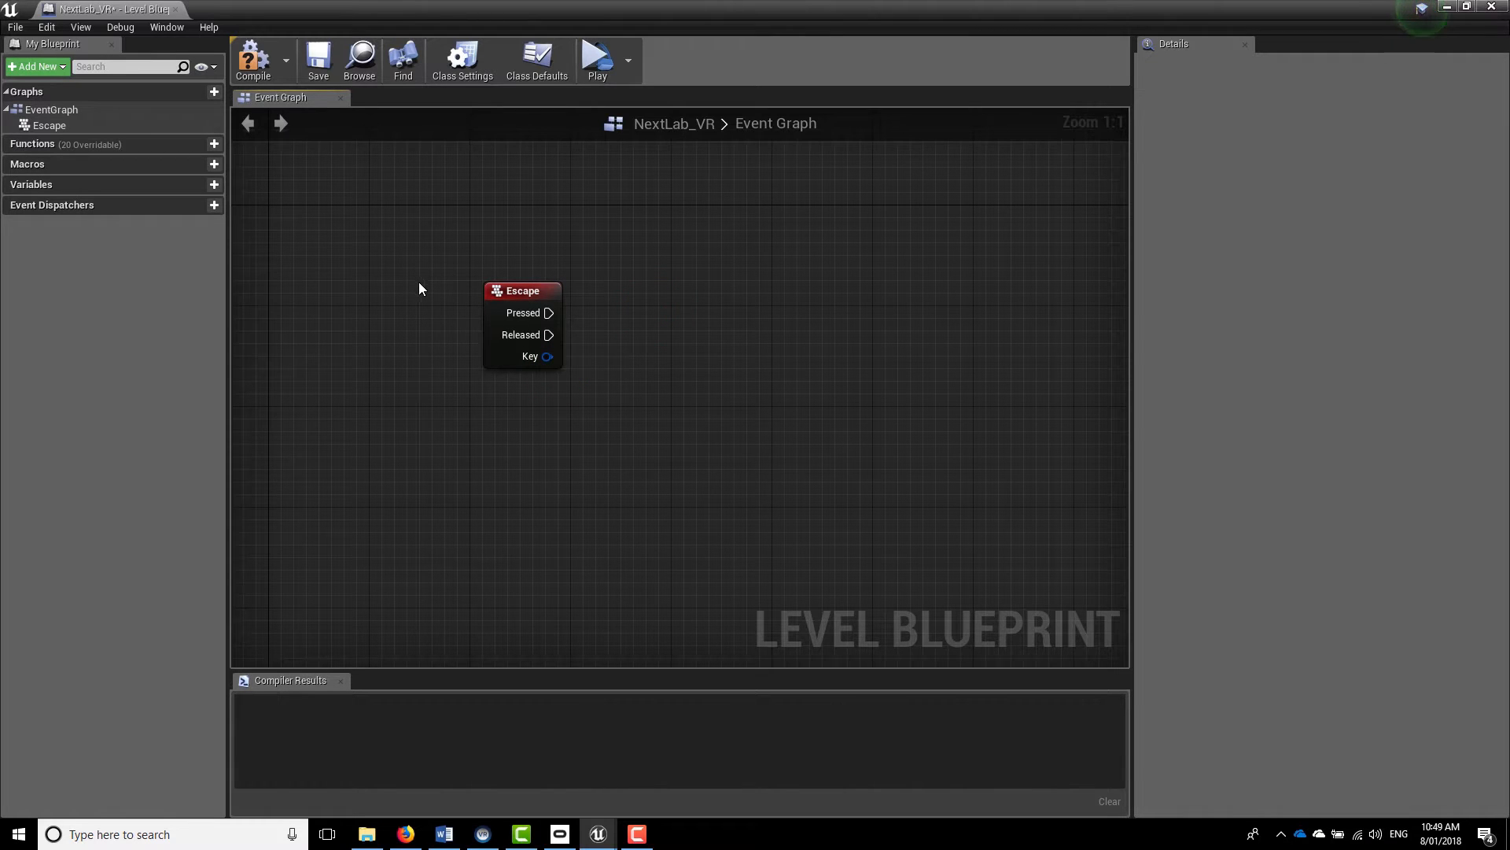
Add a Quit Game node driven by the Escape event's Pressed output and place it beside the event node
{"action": "left_click_drag", "start_coordinate": [549, 312], "coordinate": [779, 301]}
{"action": "type", "text": "quit"}
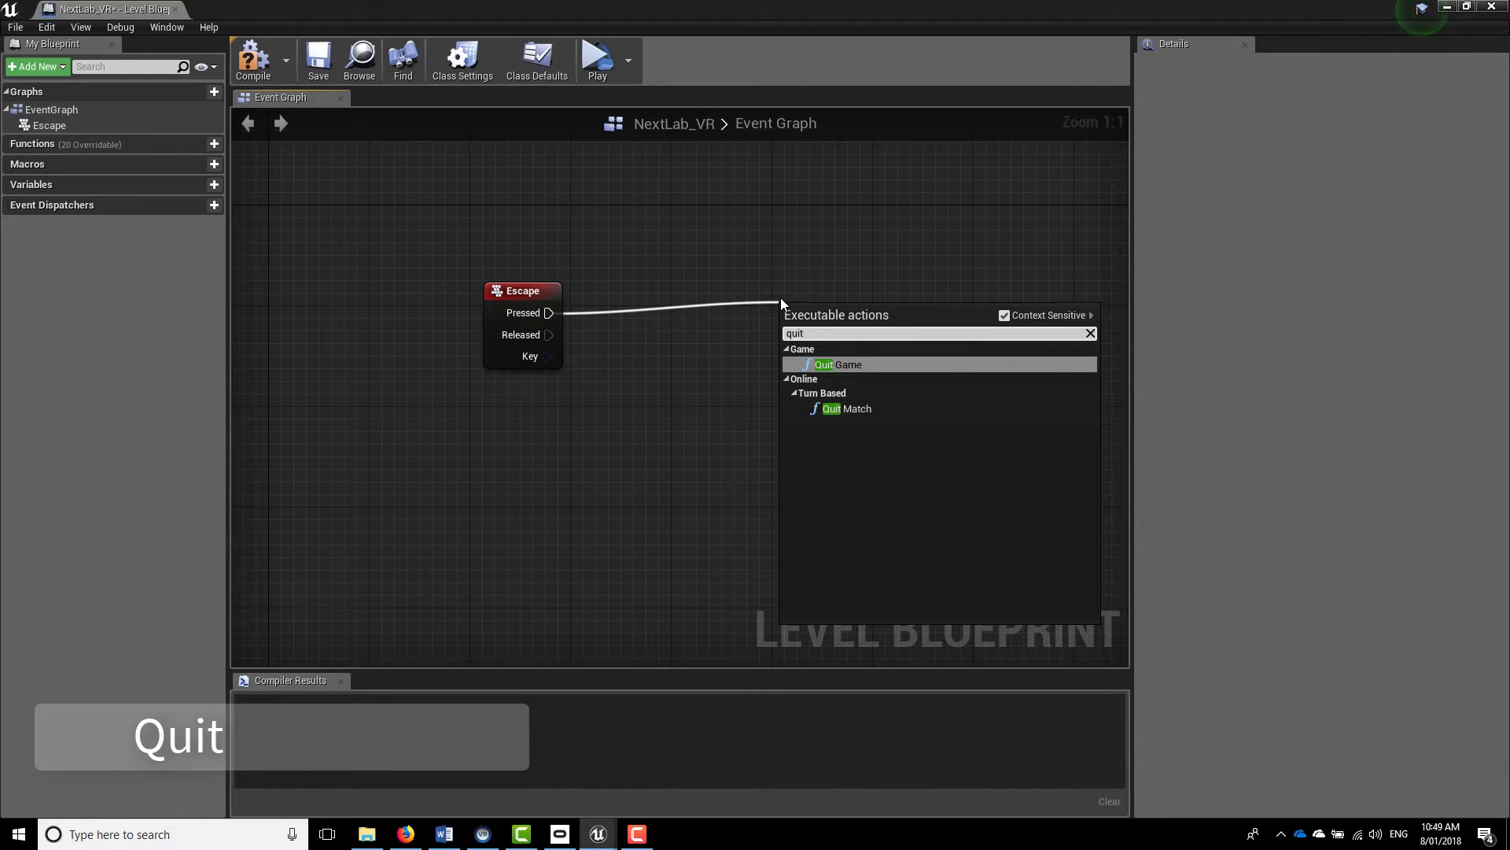
{"action": "key", "text": "Return"}
{"action": "left_click_drag", "start_coordinate": [855, 325], "coordinate": [743, 299]}
{"action": "left_click", "coordinate": [754, 207]}
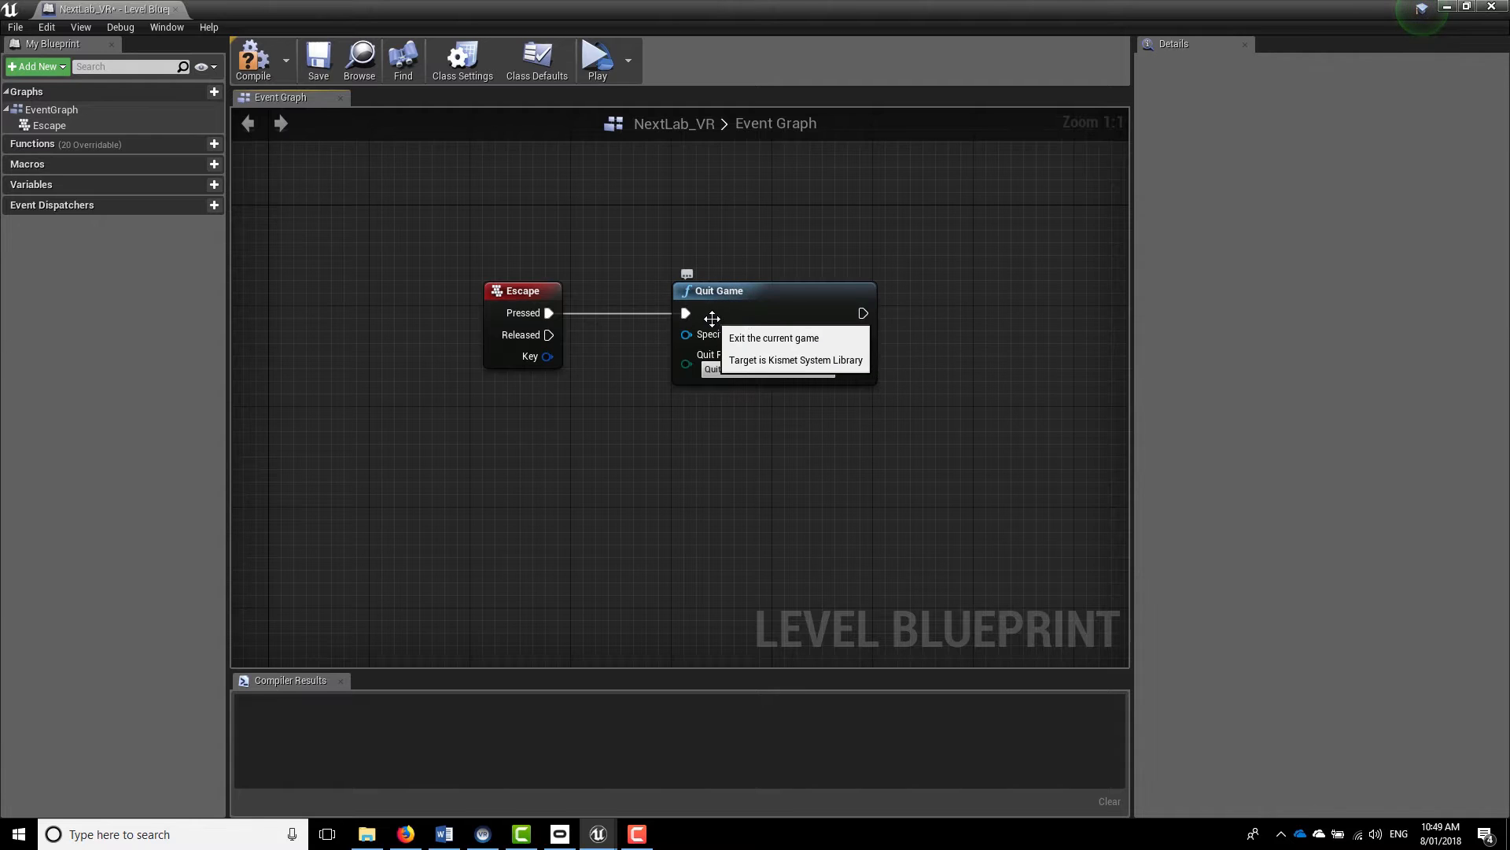
{"action": "left_click", "coordinate": [871, 186]}
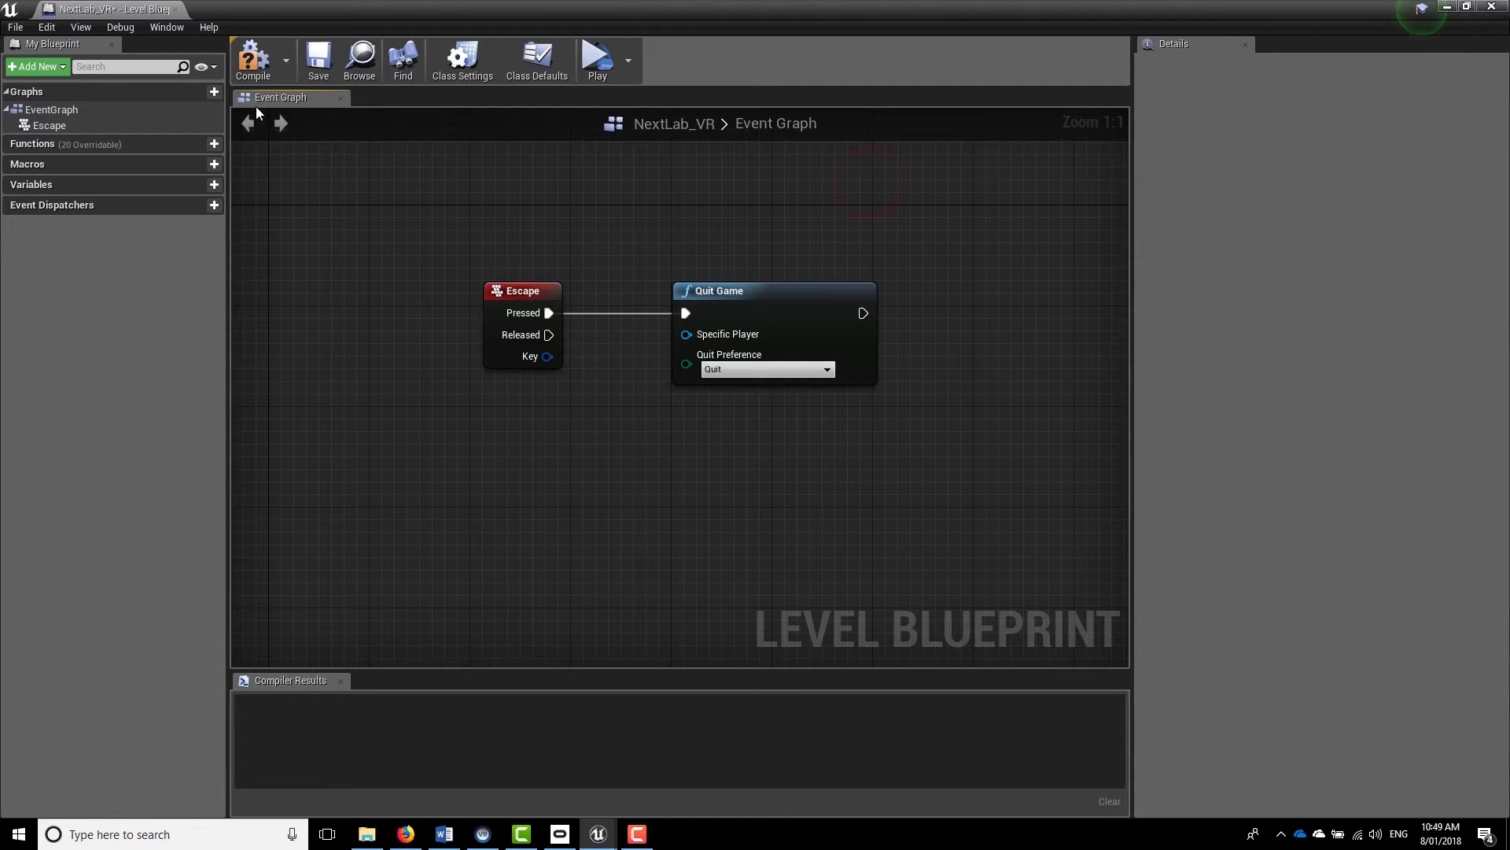
Compile and save the Level Blueprint, closing its editor
{"action": "left_click", "coordinate": [252, 59]}
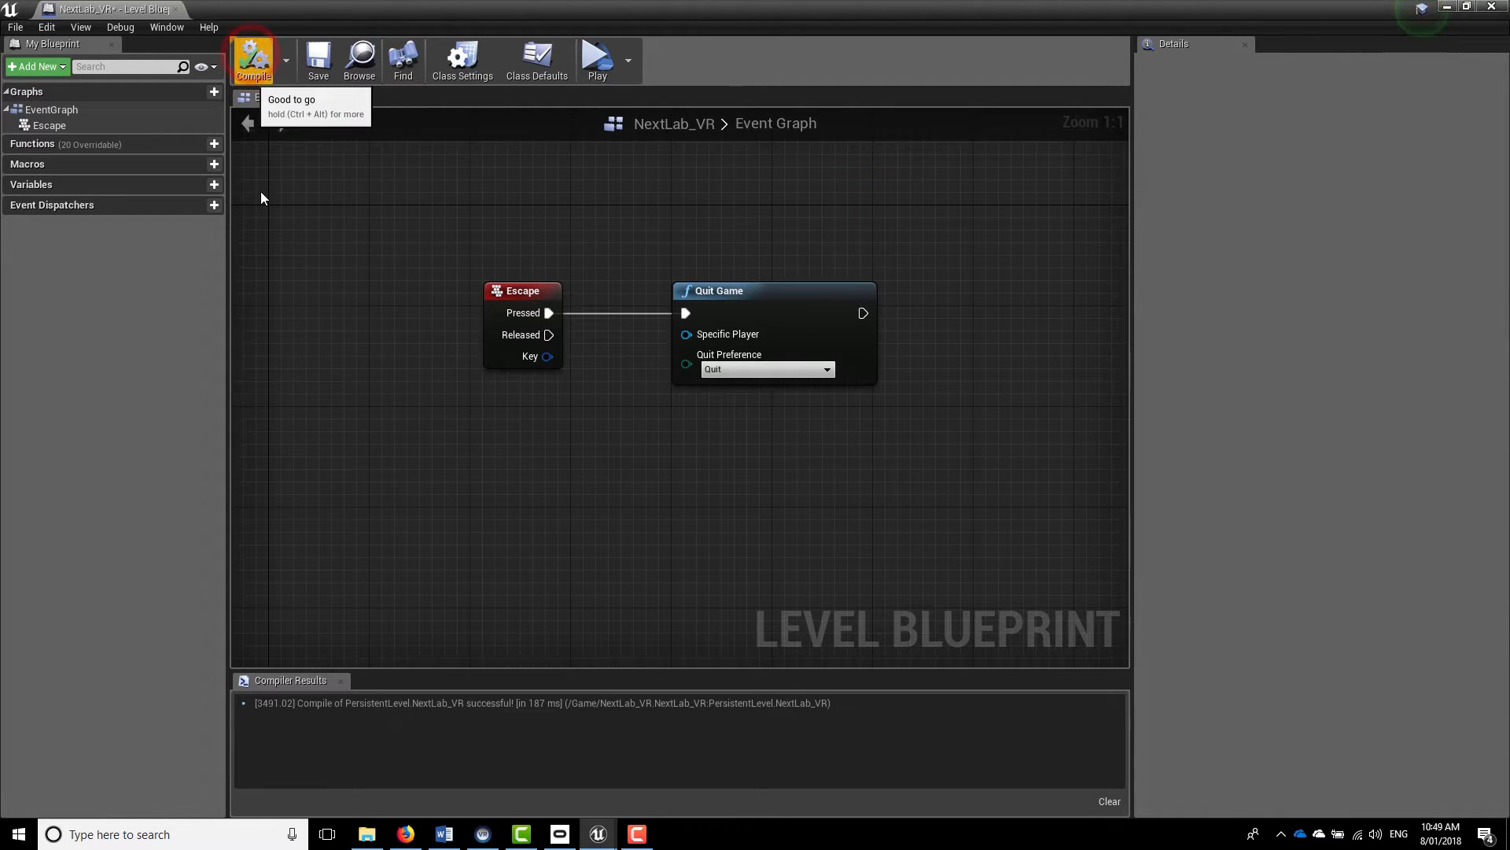
{"action": "left_click", "coordinate": [319, 61]}
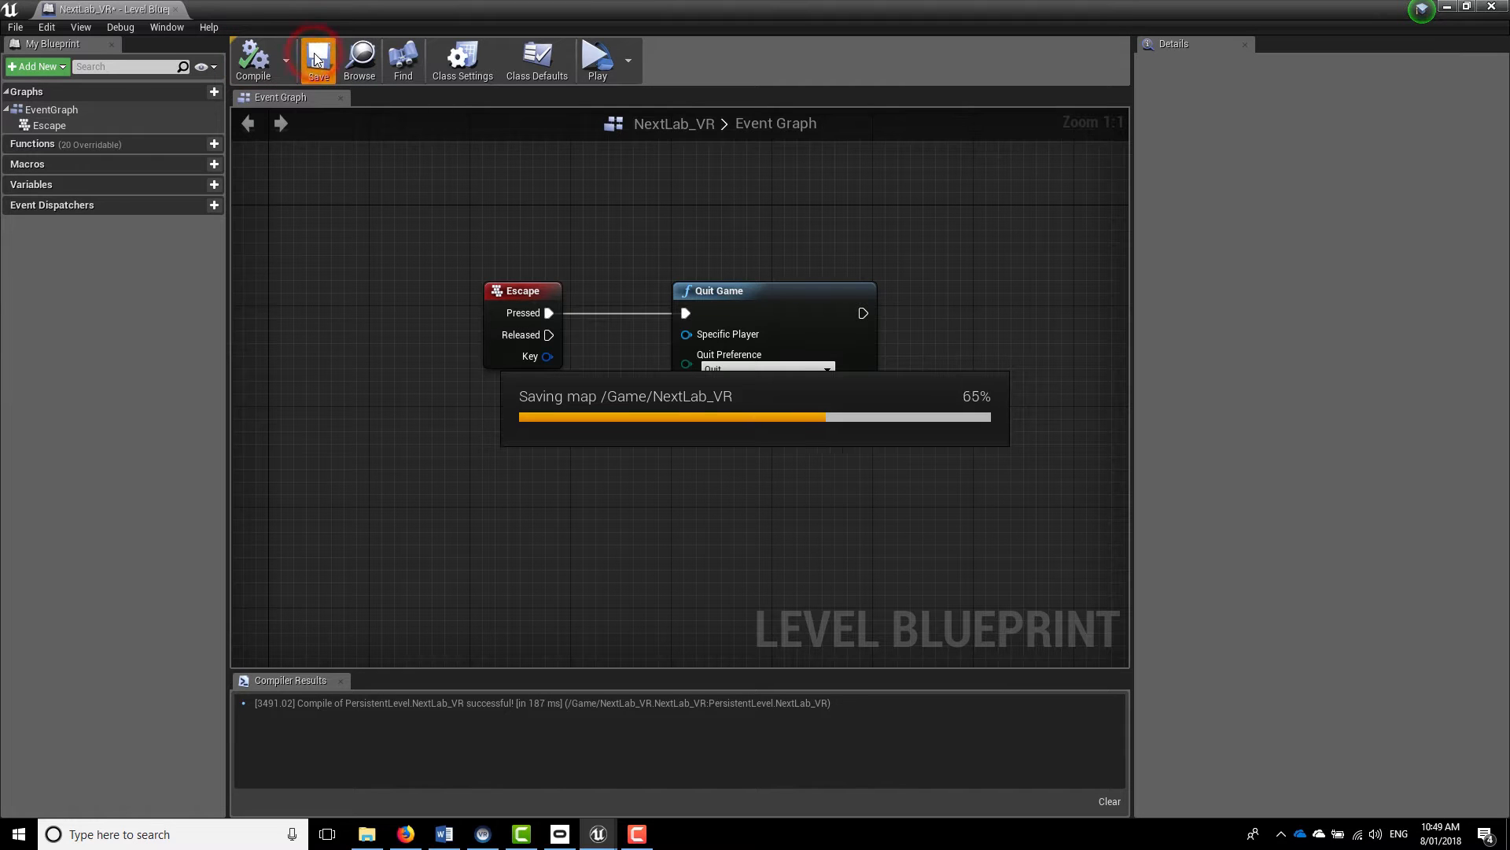
{"action": "left_click", "coordinate": [1493, 6]}
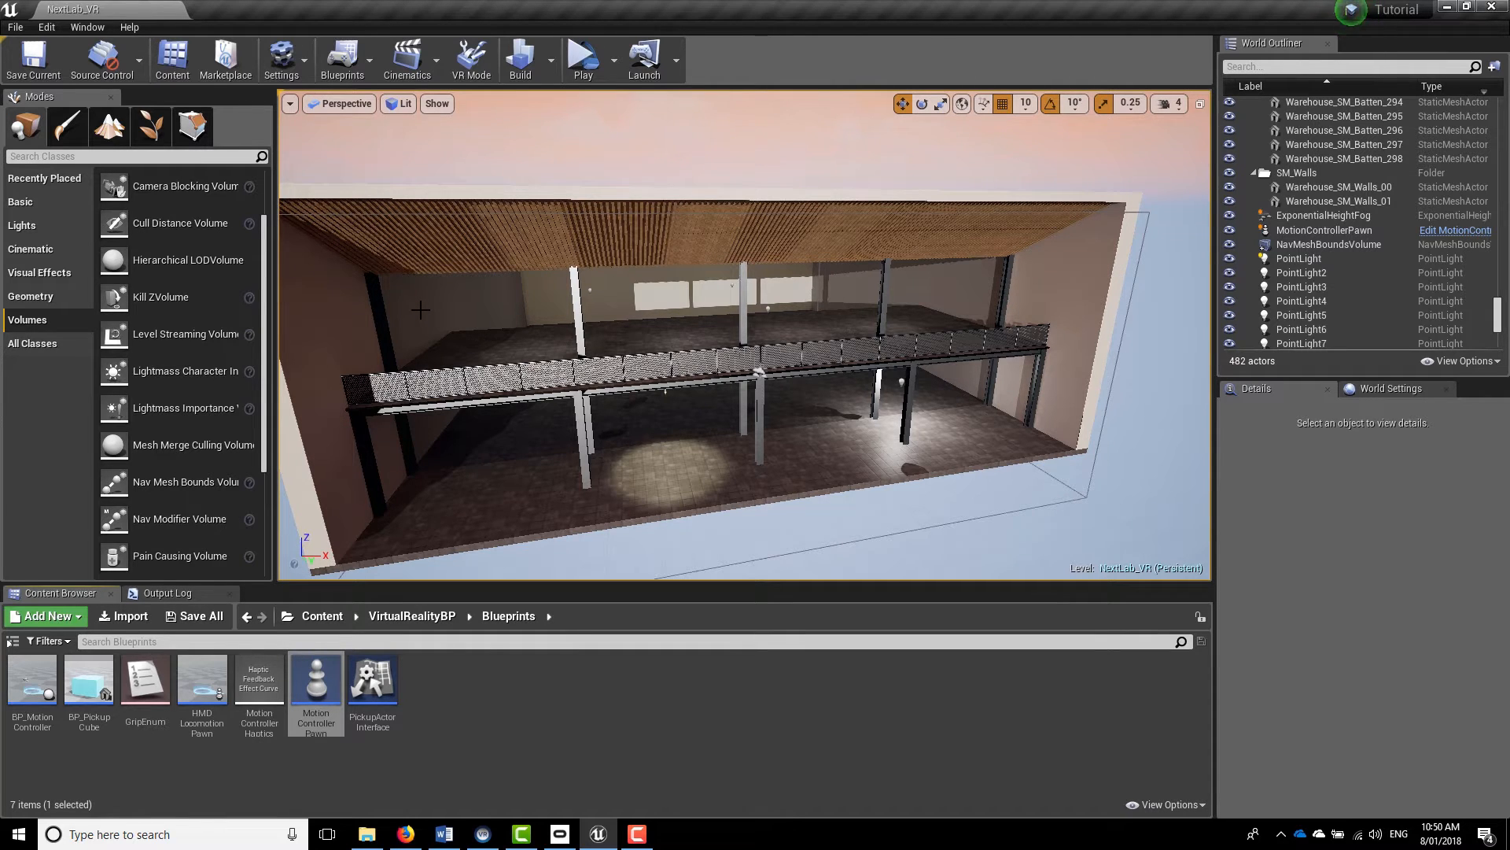
In the project settings' description, set the project name to Tutorial and enable Start in VR
{"action": "left_click", "coordinate": [296, 60]}
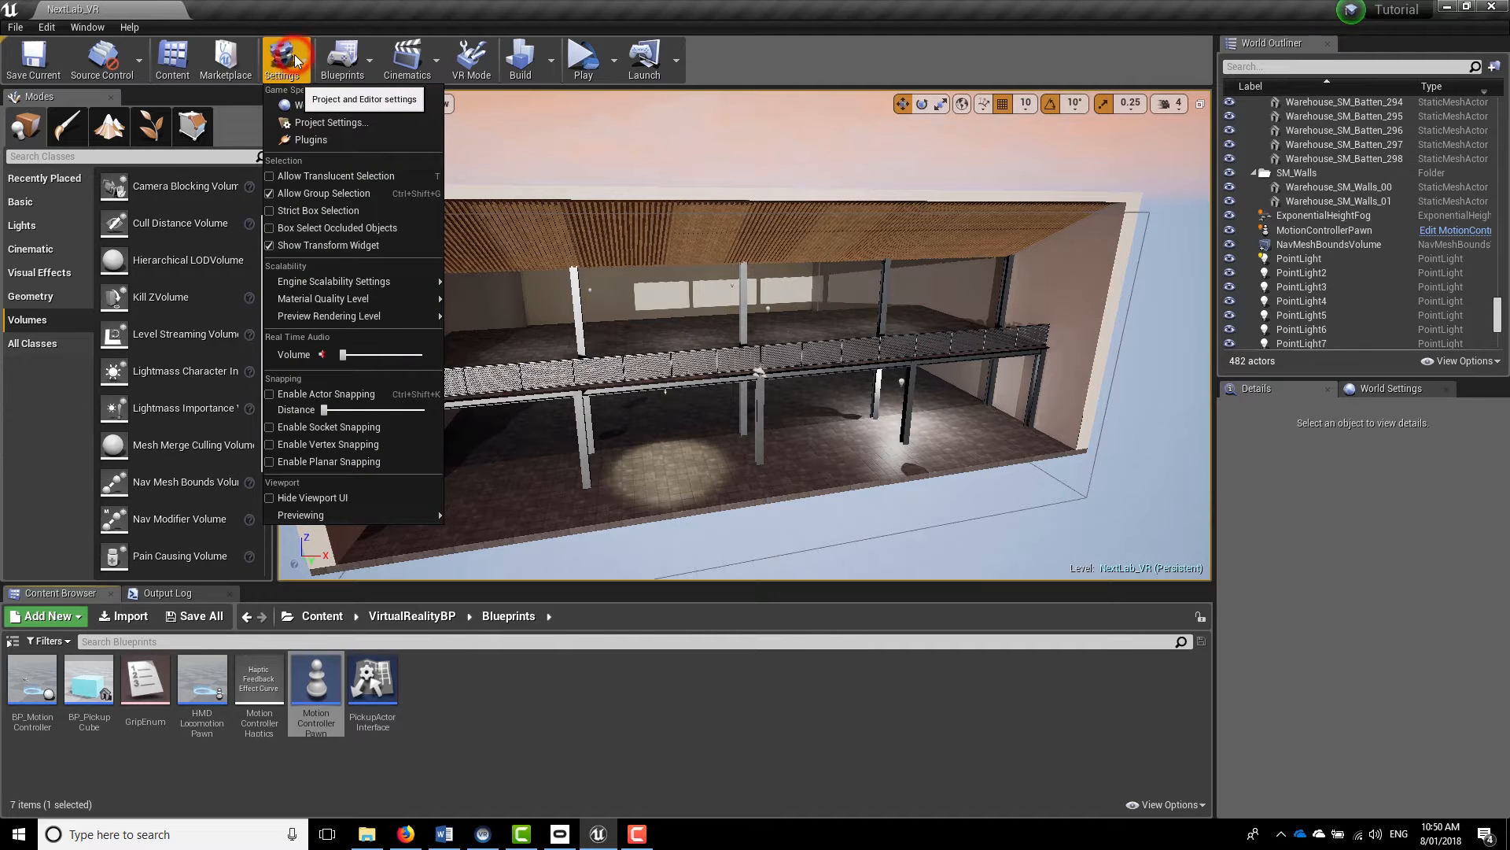
{"action": "left_click", "coordinate": [376, 129]}
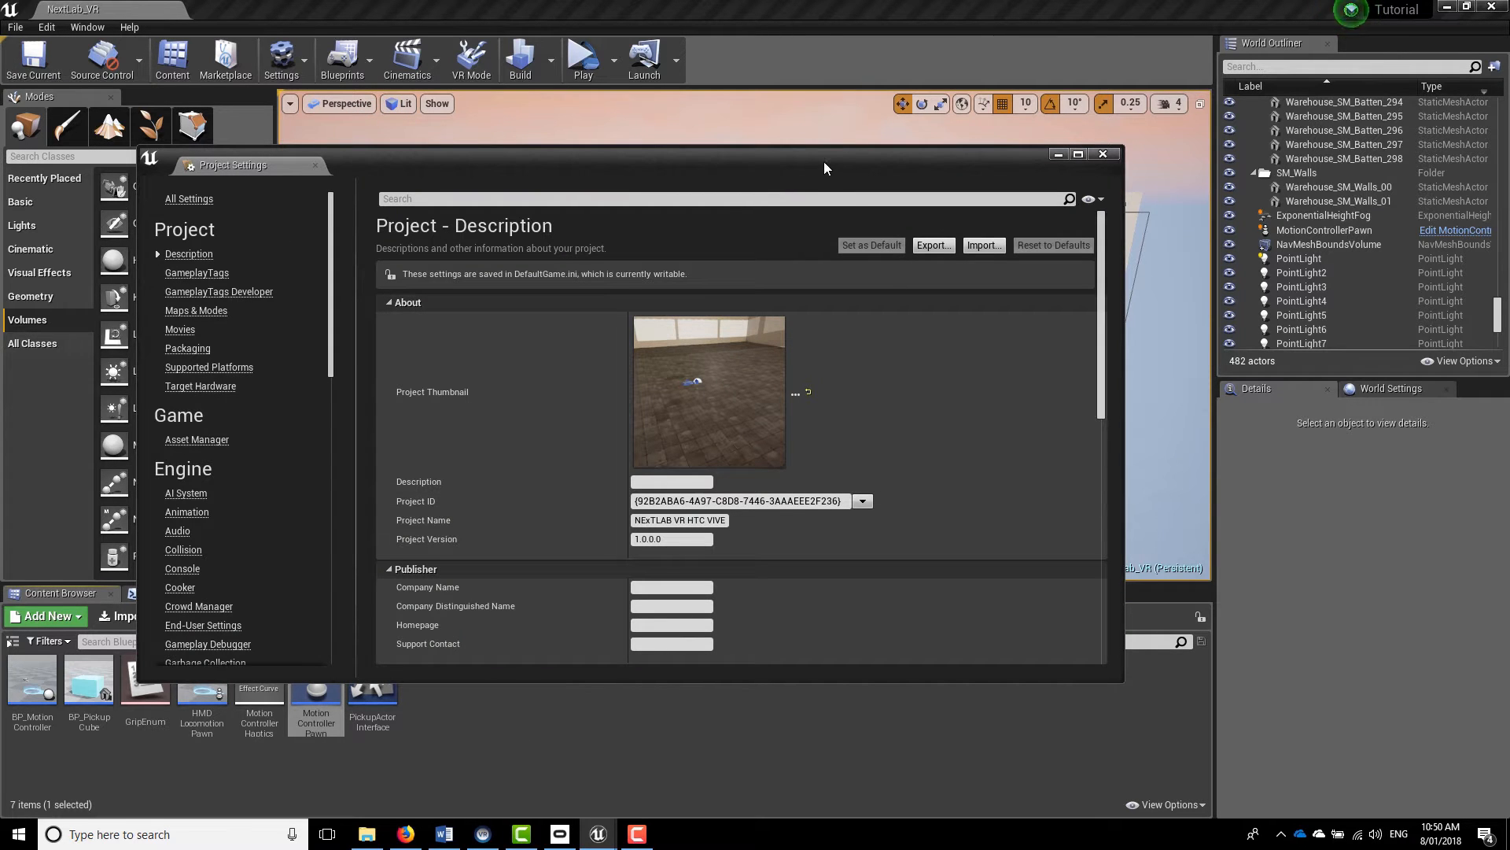
{"action": "left_click", "coordinate": [1079, 154]}
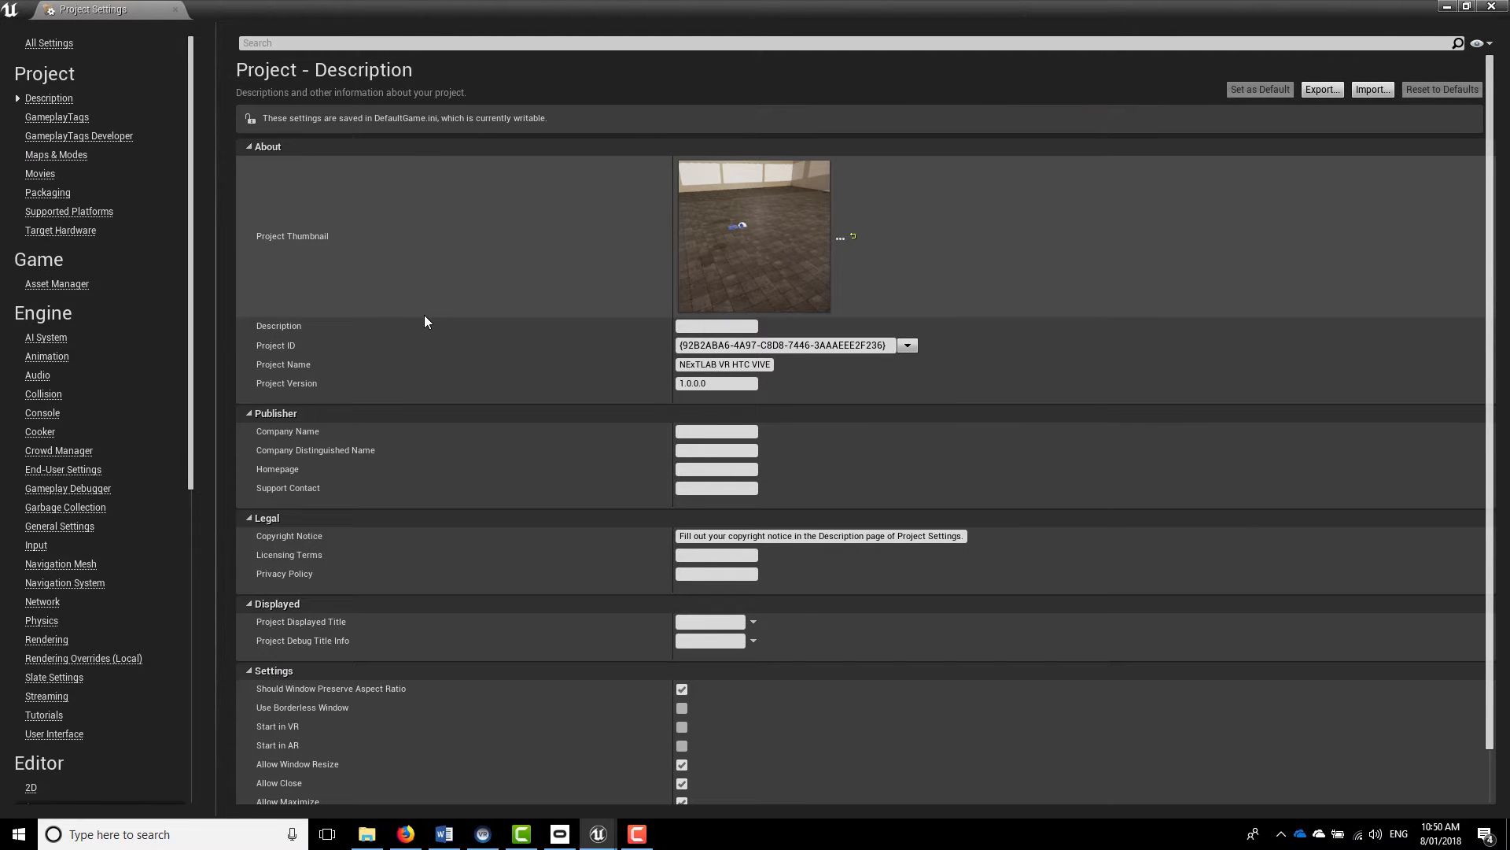
{"action": "left_click", "coordinate": [683, 366]}
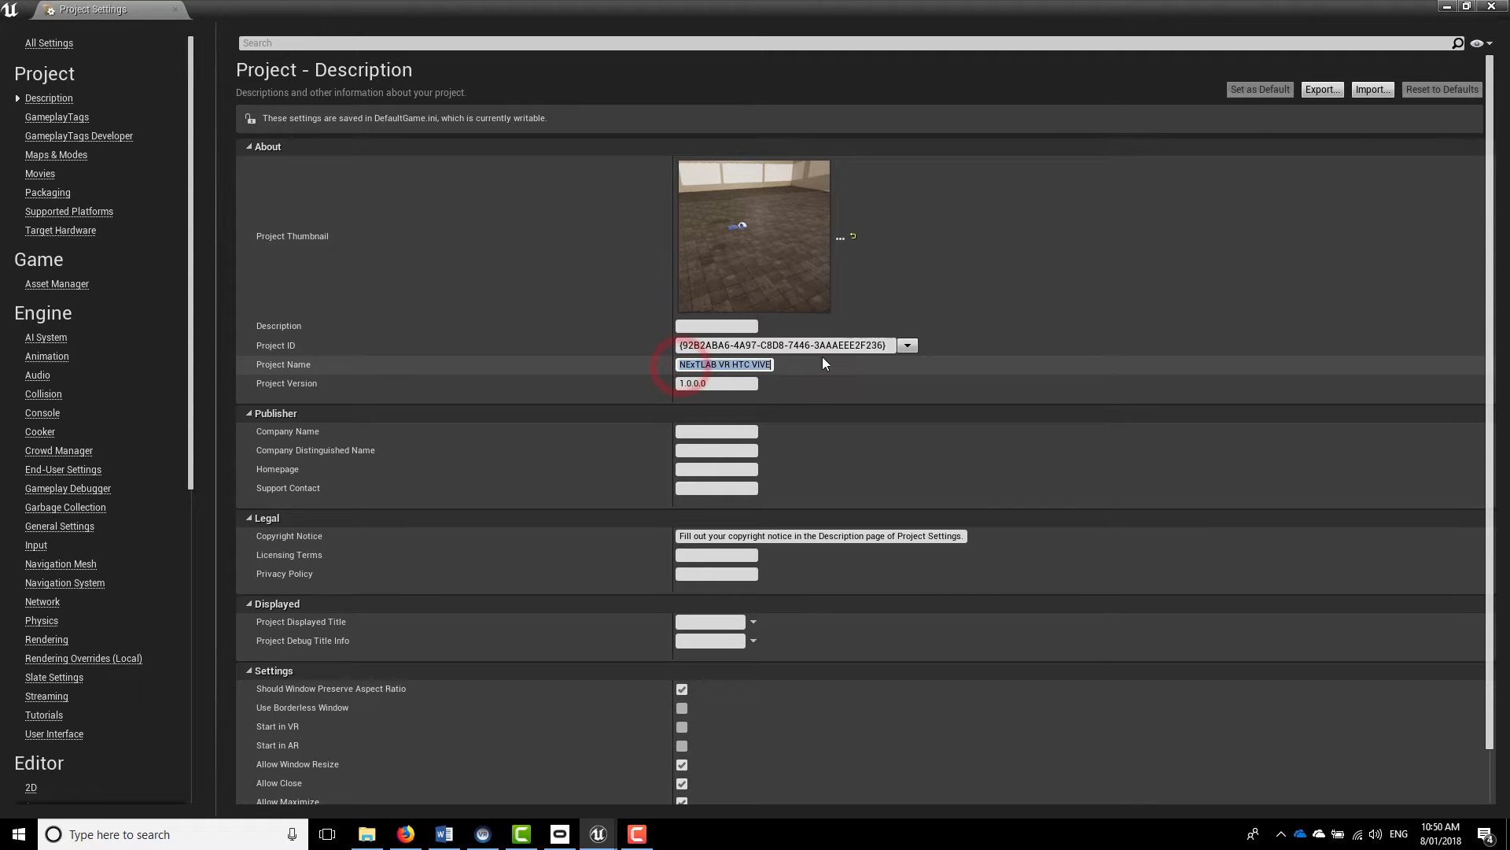
{"action": "type", "text": "Tutorial"}
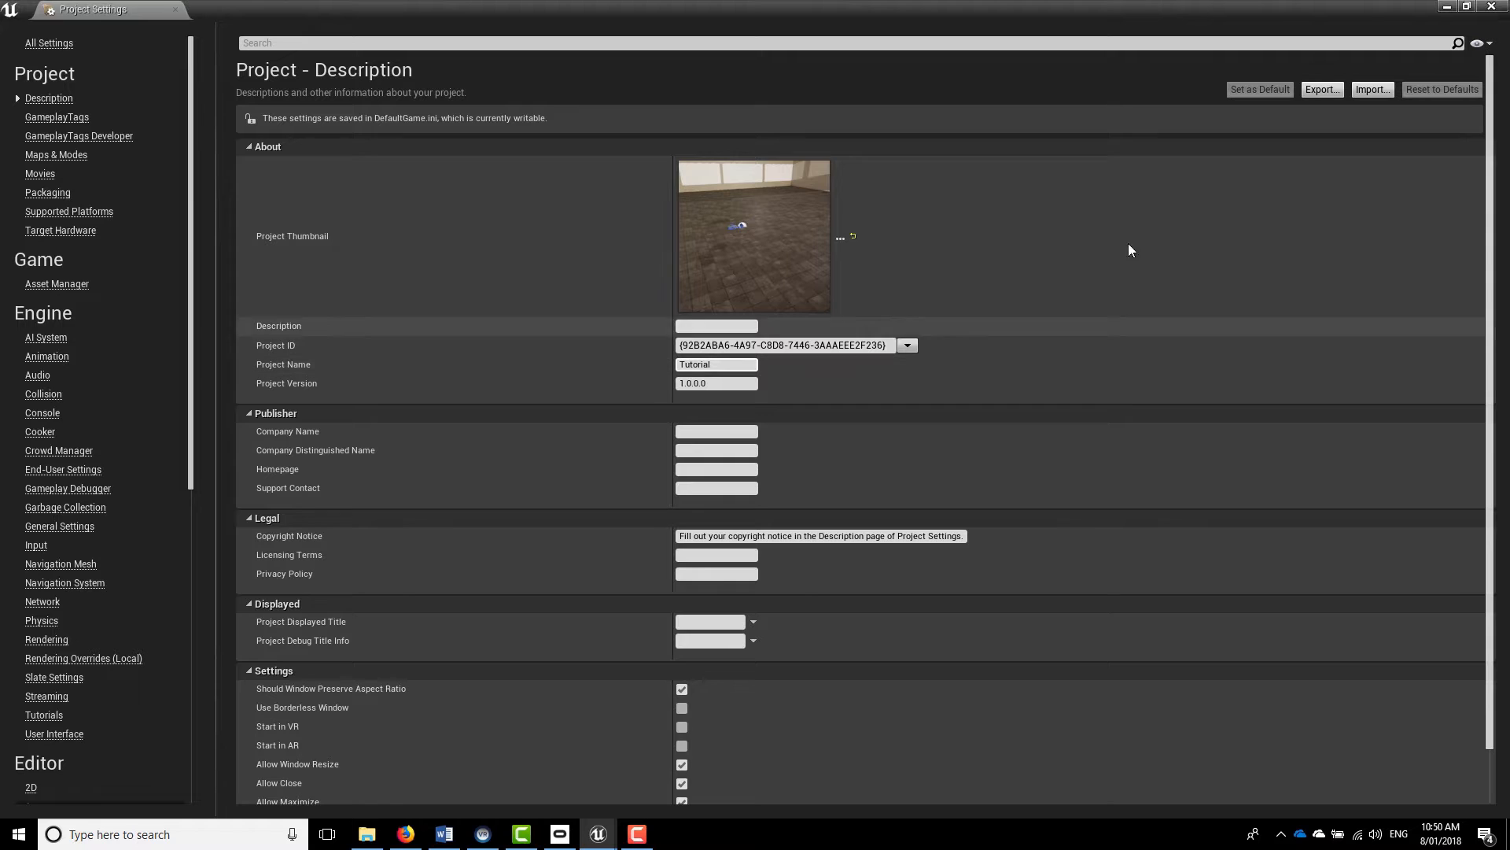
{"action": "left_click", "coordinate": [1239, 347]}
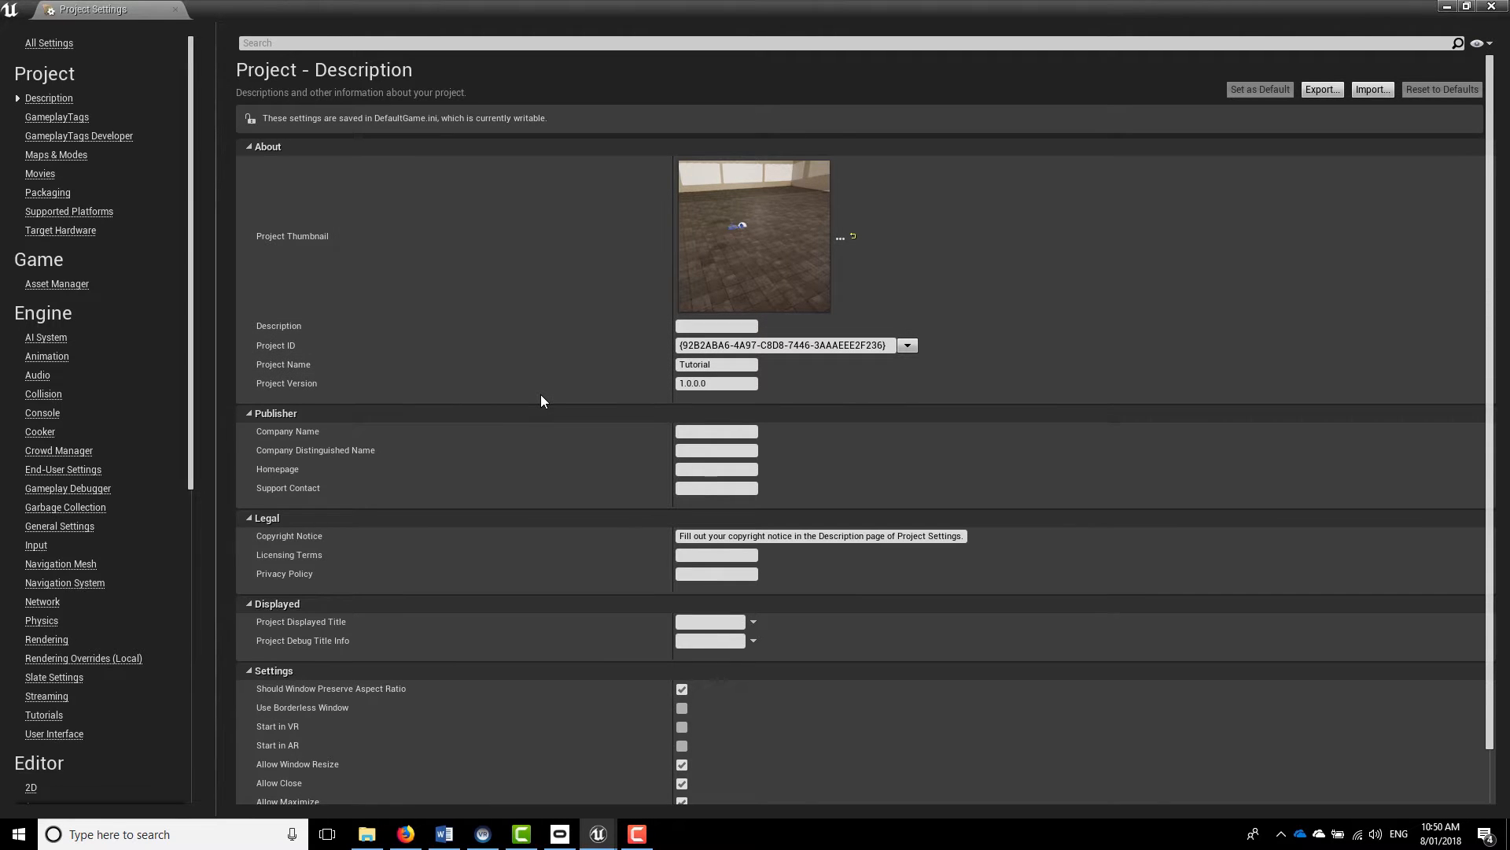
{"action": "scroll", "coordinate": [644, 333], "scroll_direction": "down", "scroll_amount": 1}
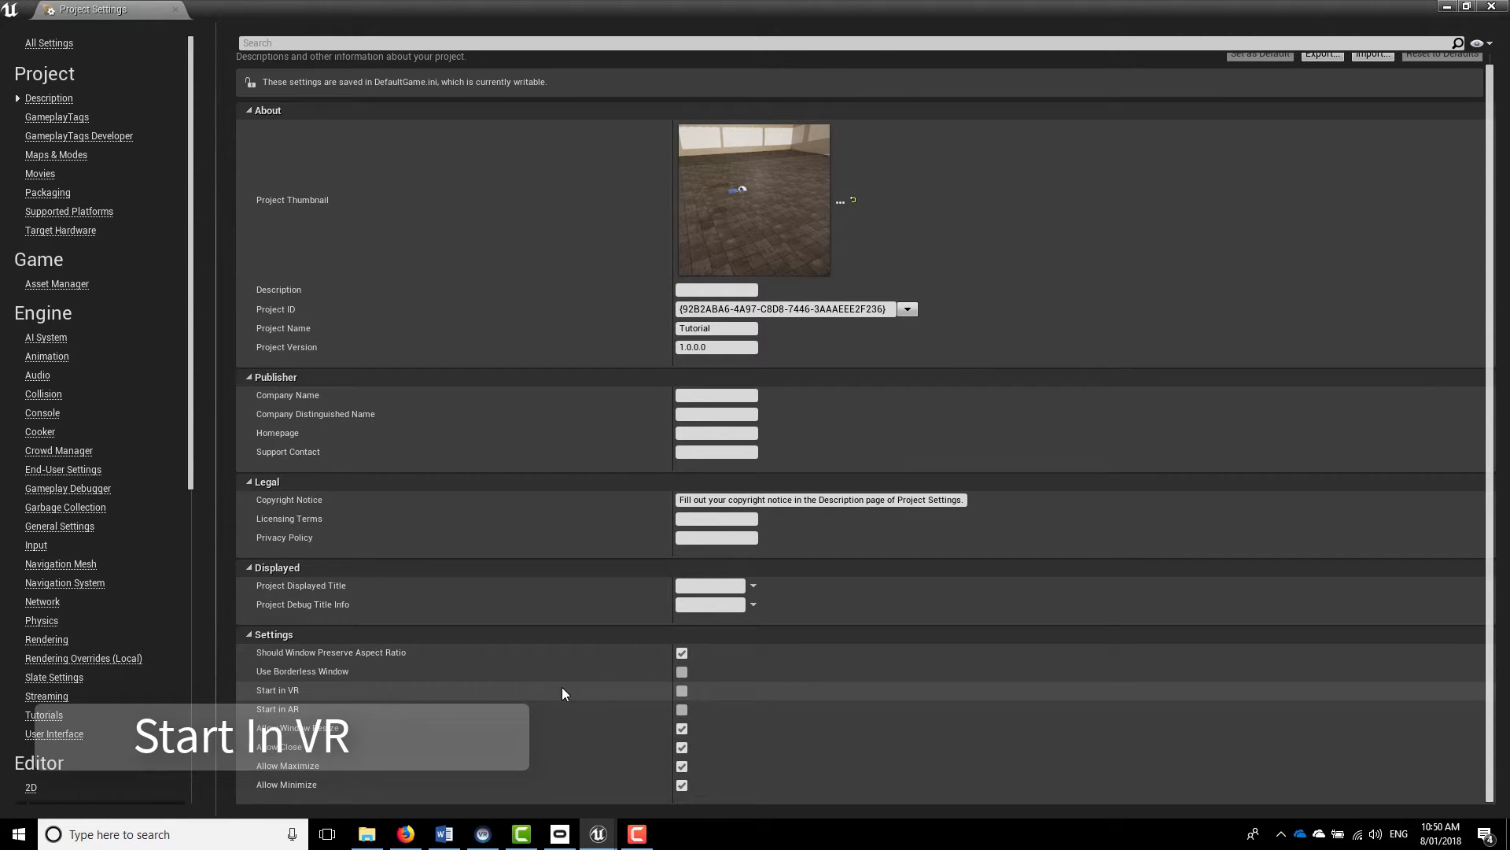
{"action": "left_click", "coordinate": [681, 690]}
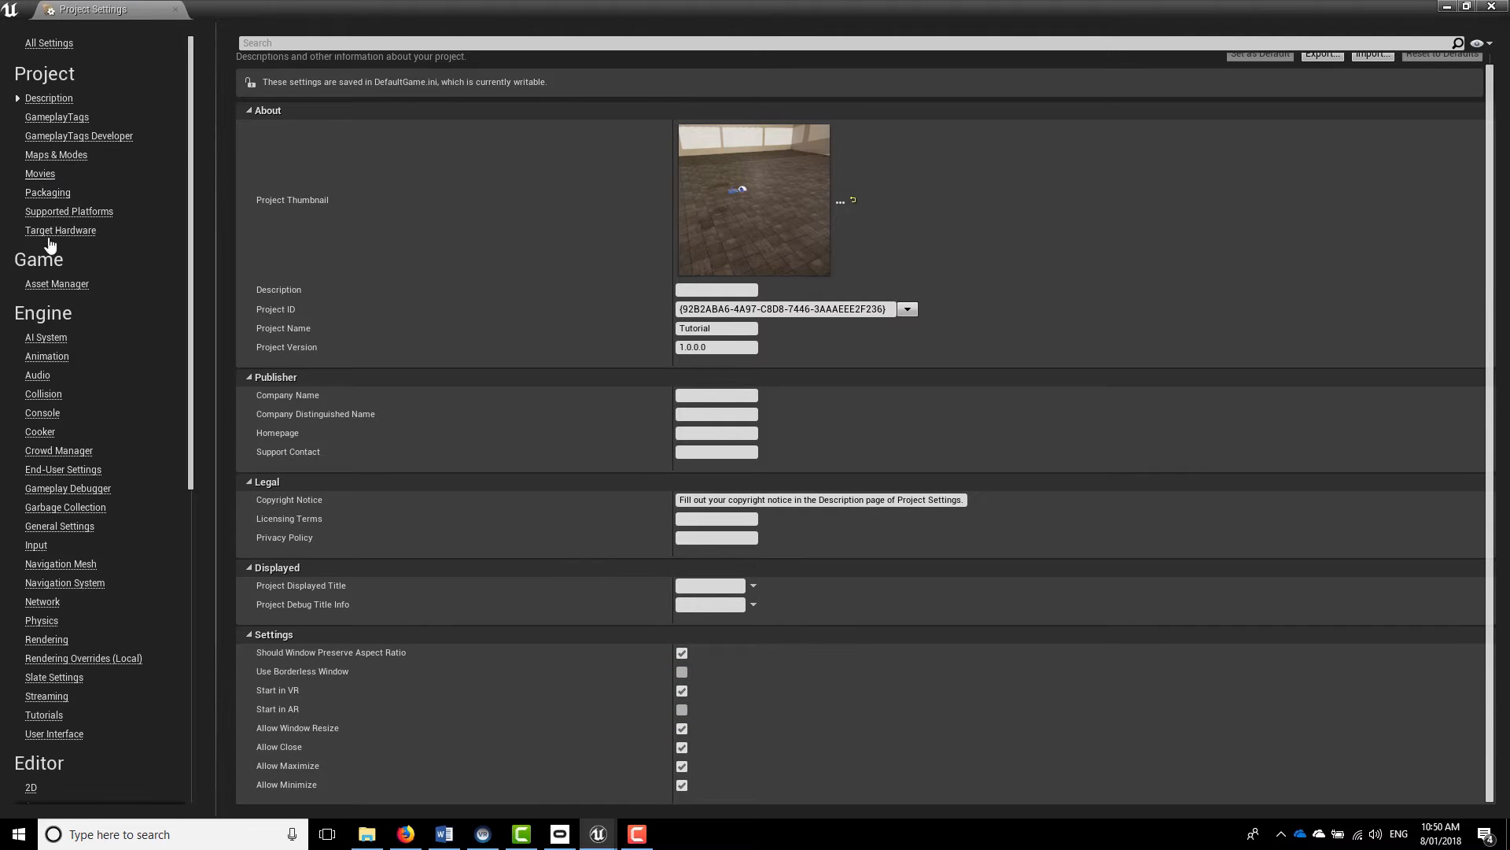
Set the project's Game Default Map to NextLab_VR
{"action": "left_click", "coordinate": [65, 158]}
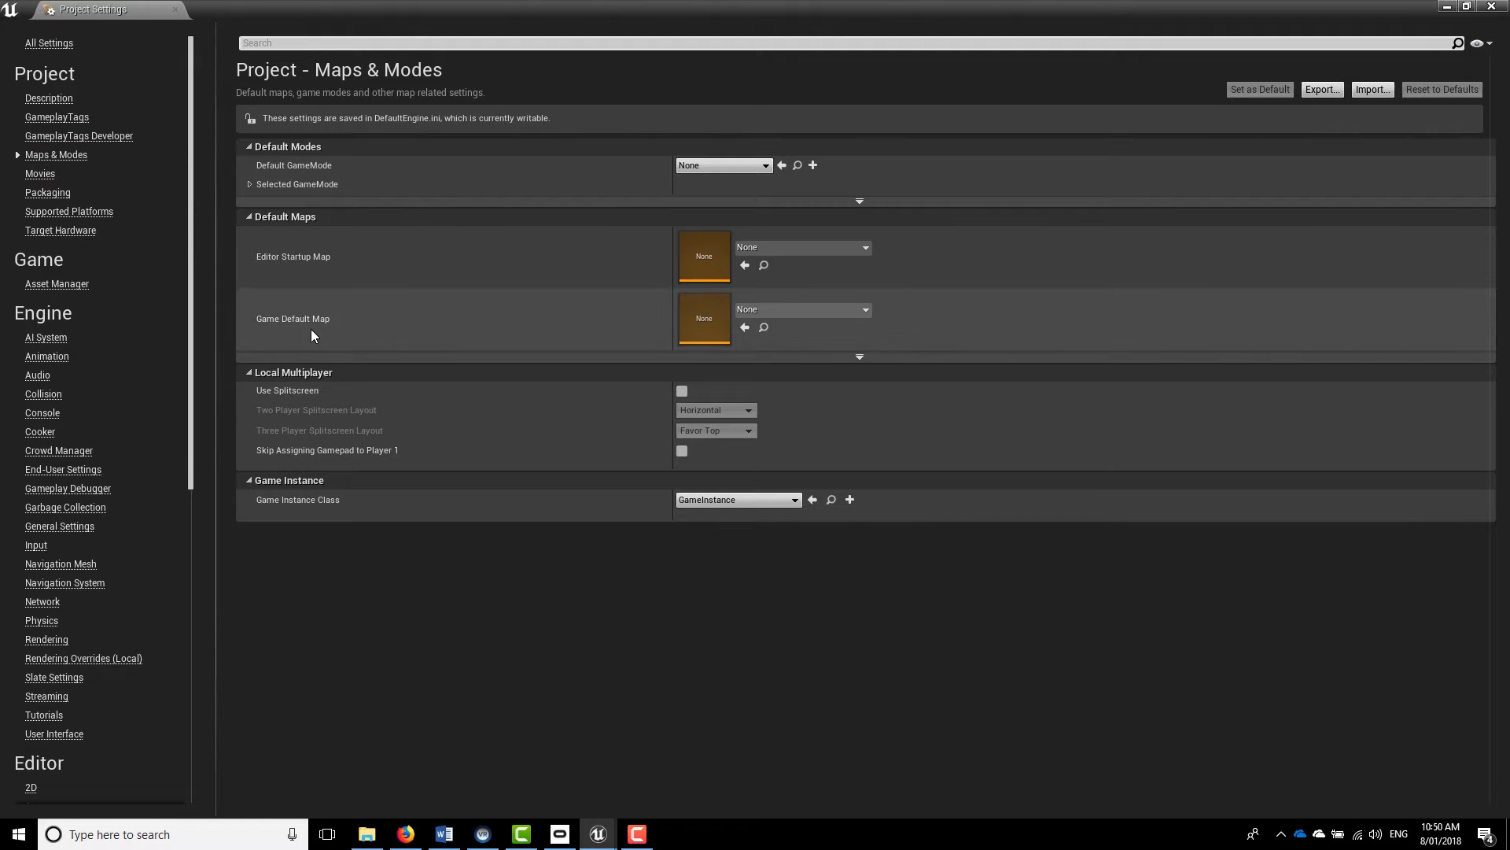
{"action": "left_click", "coordinate": [779, 311]}
{"action": "left_click", "coordinate": [802, 522]}
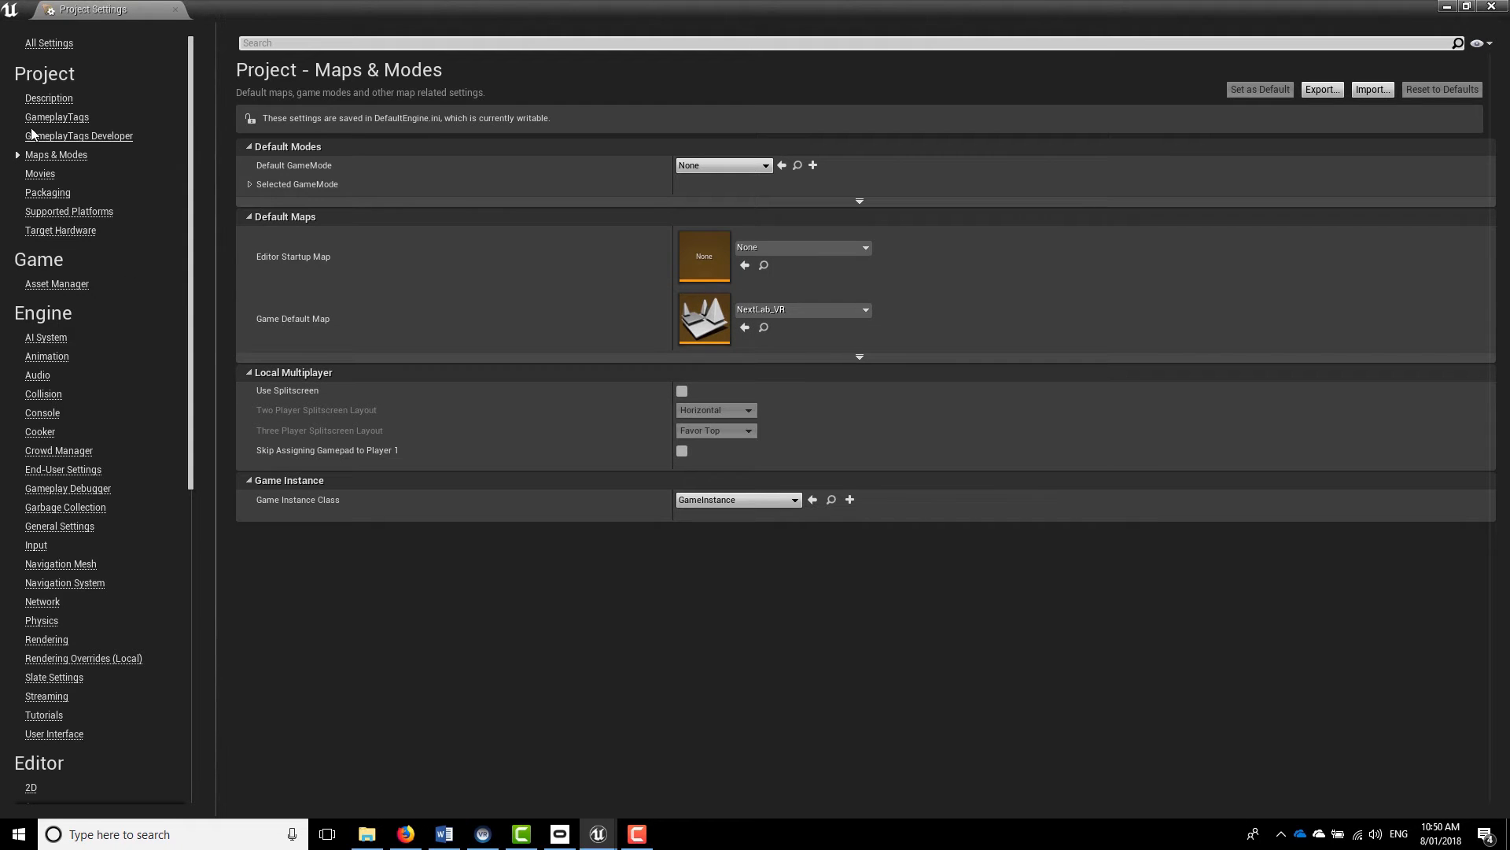
Limit the project's supported platforms to Windows and save all unsaved levels and assets
{"action": "left_click", "coordinate": [63, 213]}
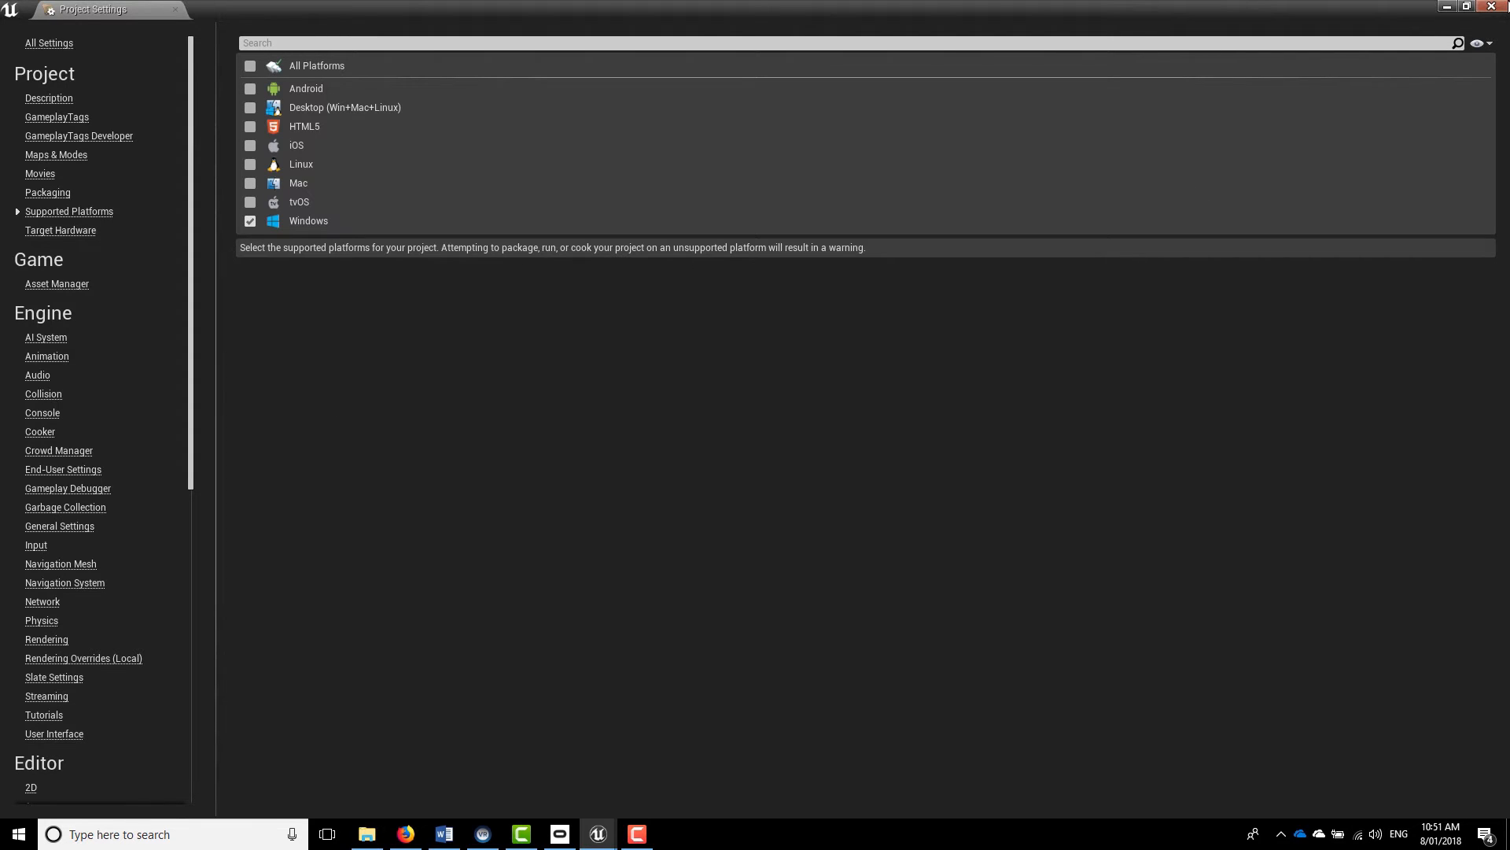
{"action": "left_click", "coordinate": [1490, 6]}
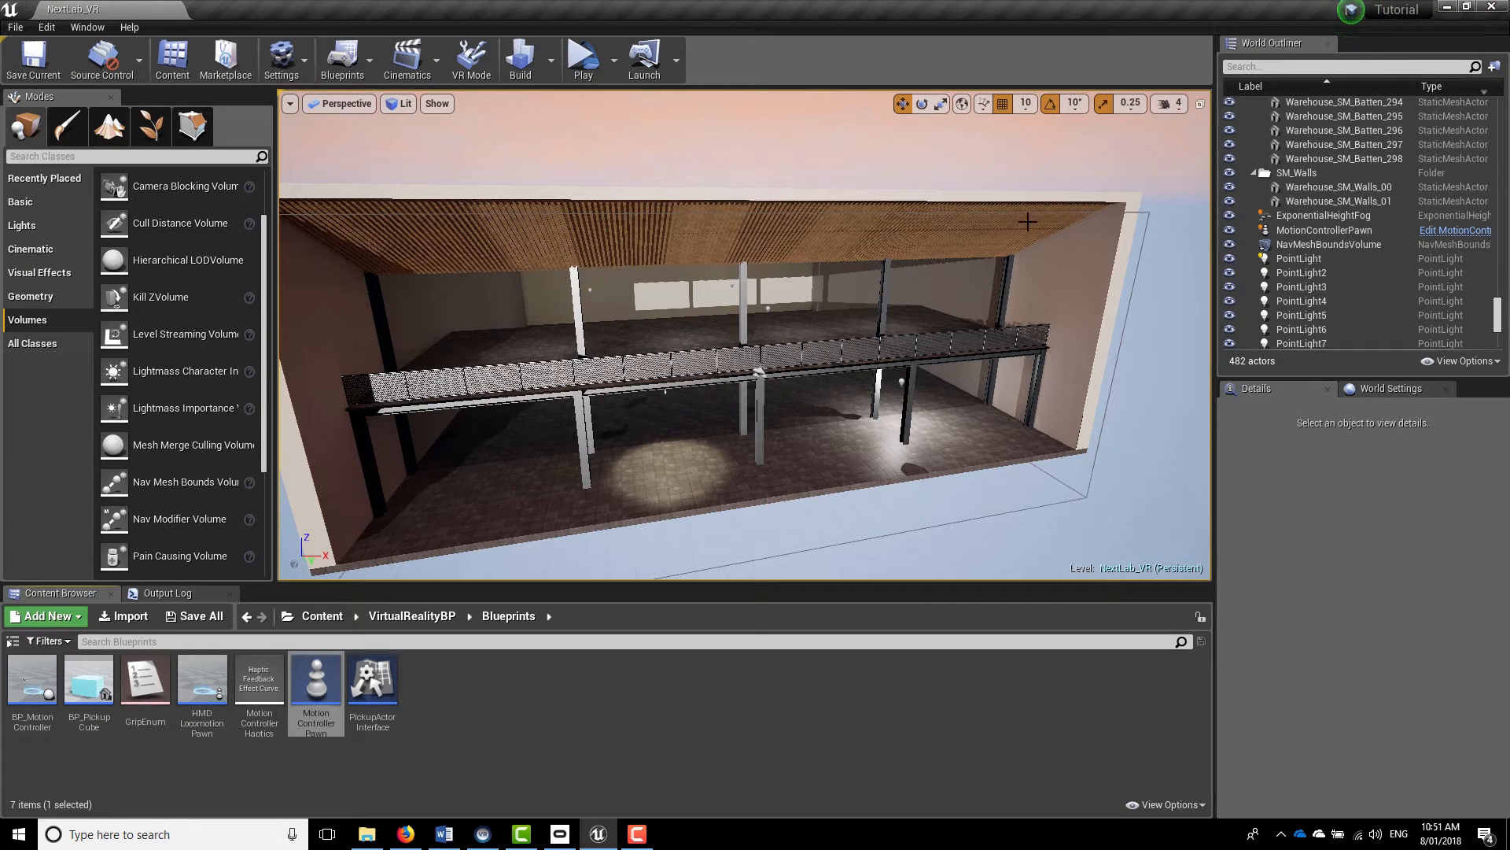
{"action": "left_click", "coordinate": [15, 27]}
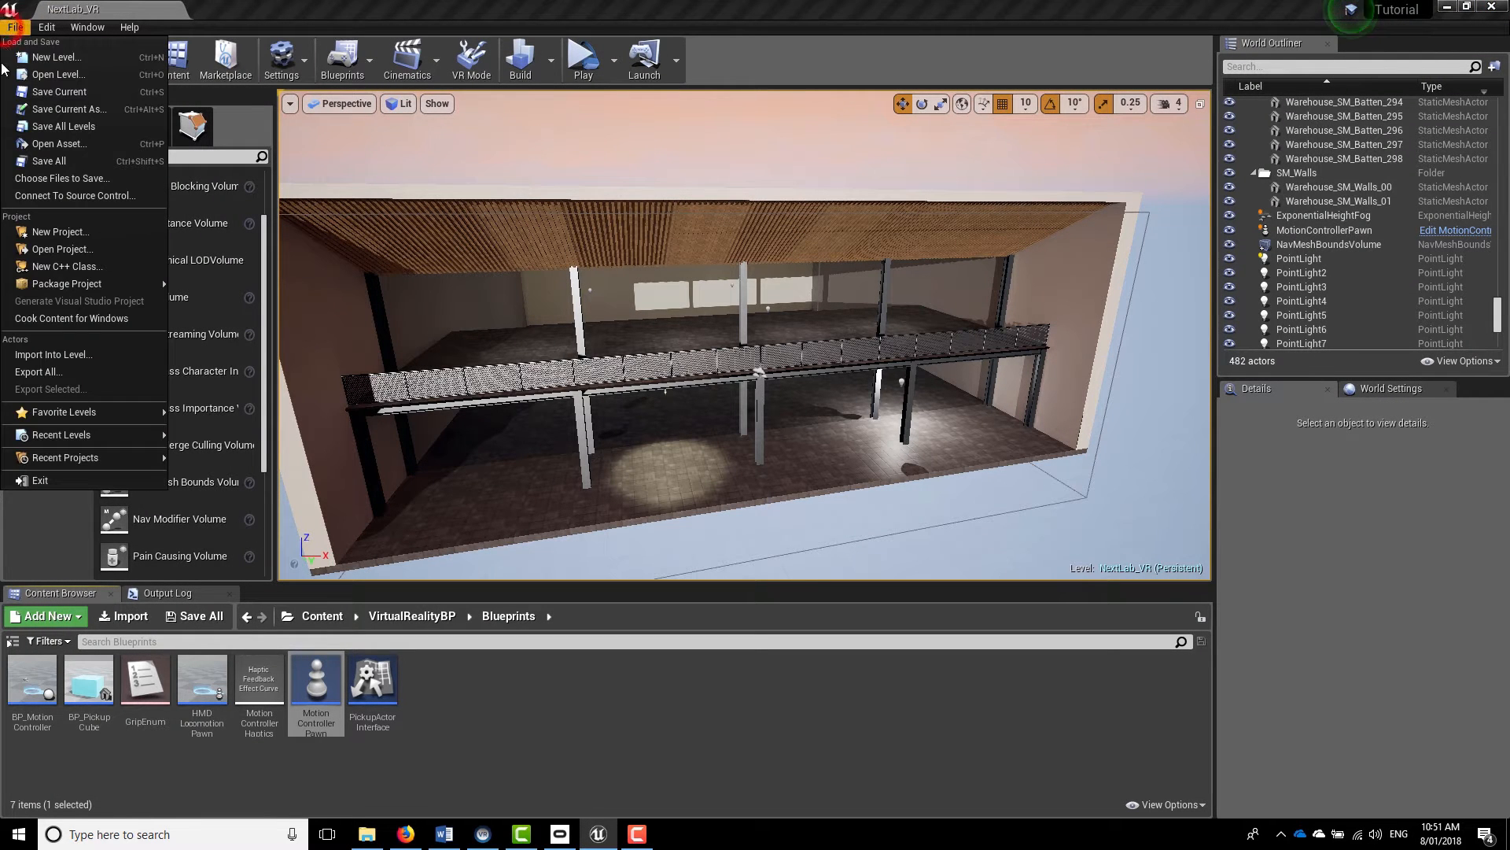
{"action": "left_click", "coordinate": [77, 163]}
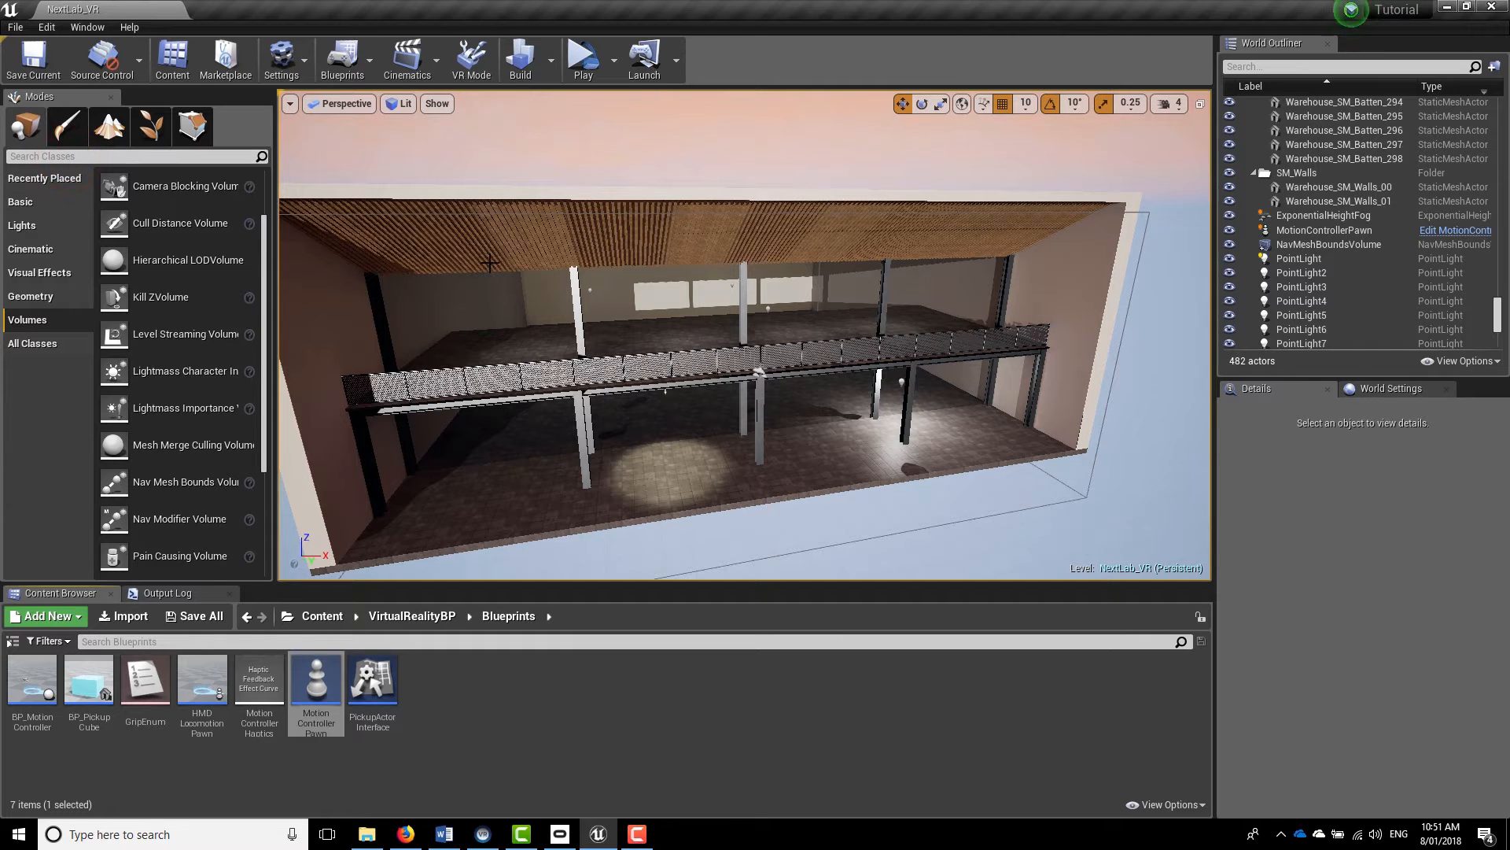
{"action": "left_click_drag", "start_coordinate": [675, 383], "coordinate": [675, 383]}
{"action": "right_click_drag", "start_coordinate": [675, 383], "coordinate": [675, 394]}
{"action": "key", "text": "s"}
{"action": "key", "text": "w"}
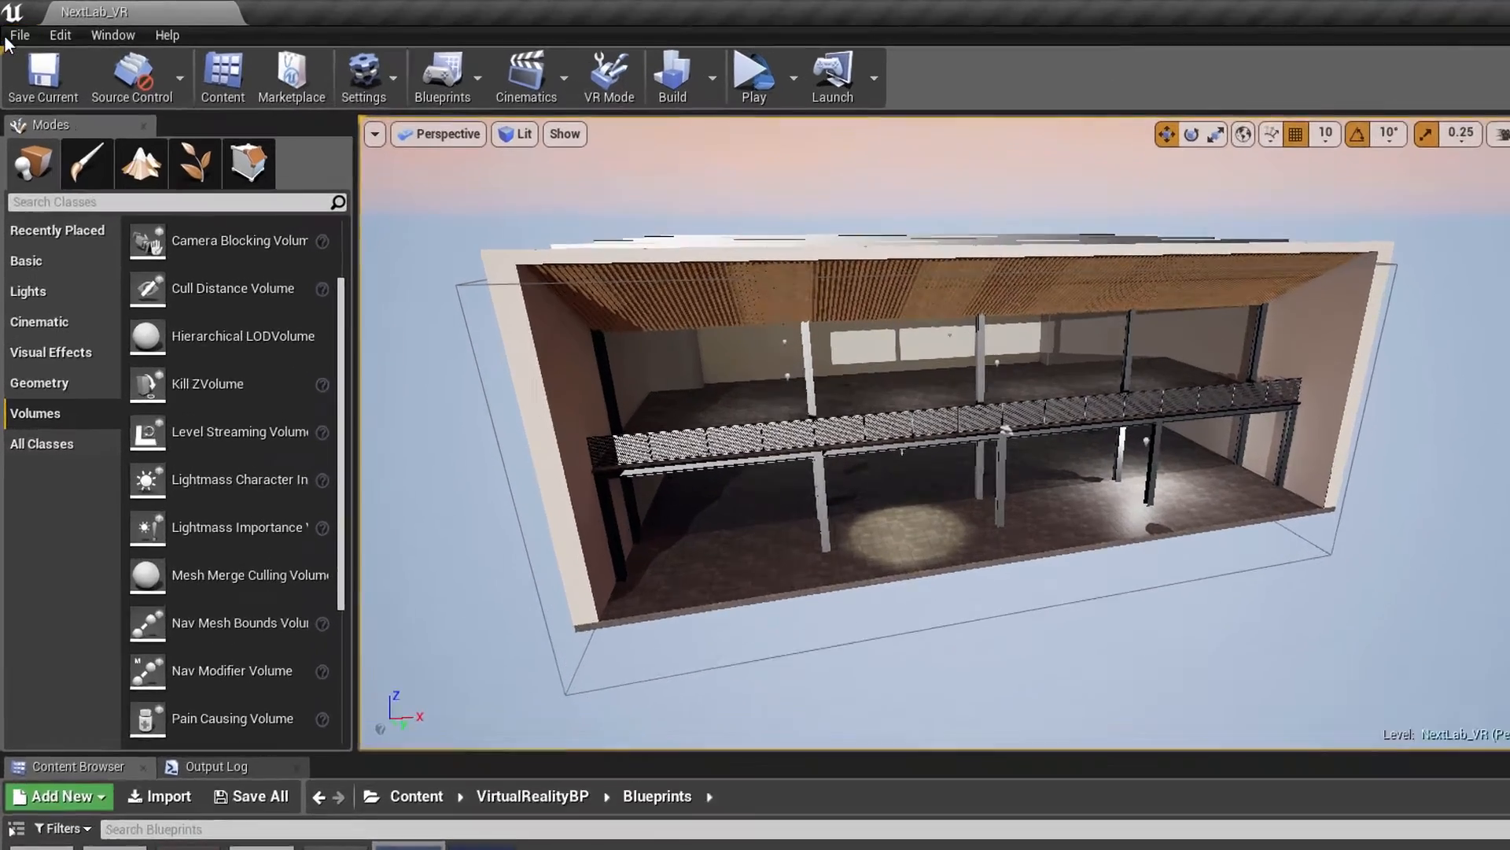
Start packaging the project for Windows (64-bit) and browse to Desktop > VR Tutorial > Unreal Engine as the output location
{"action": "left_click", "coordinate": [11, 29]}
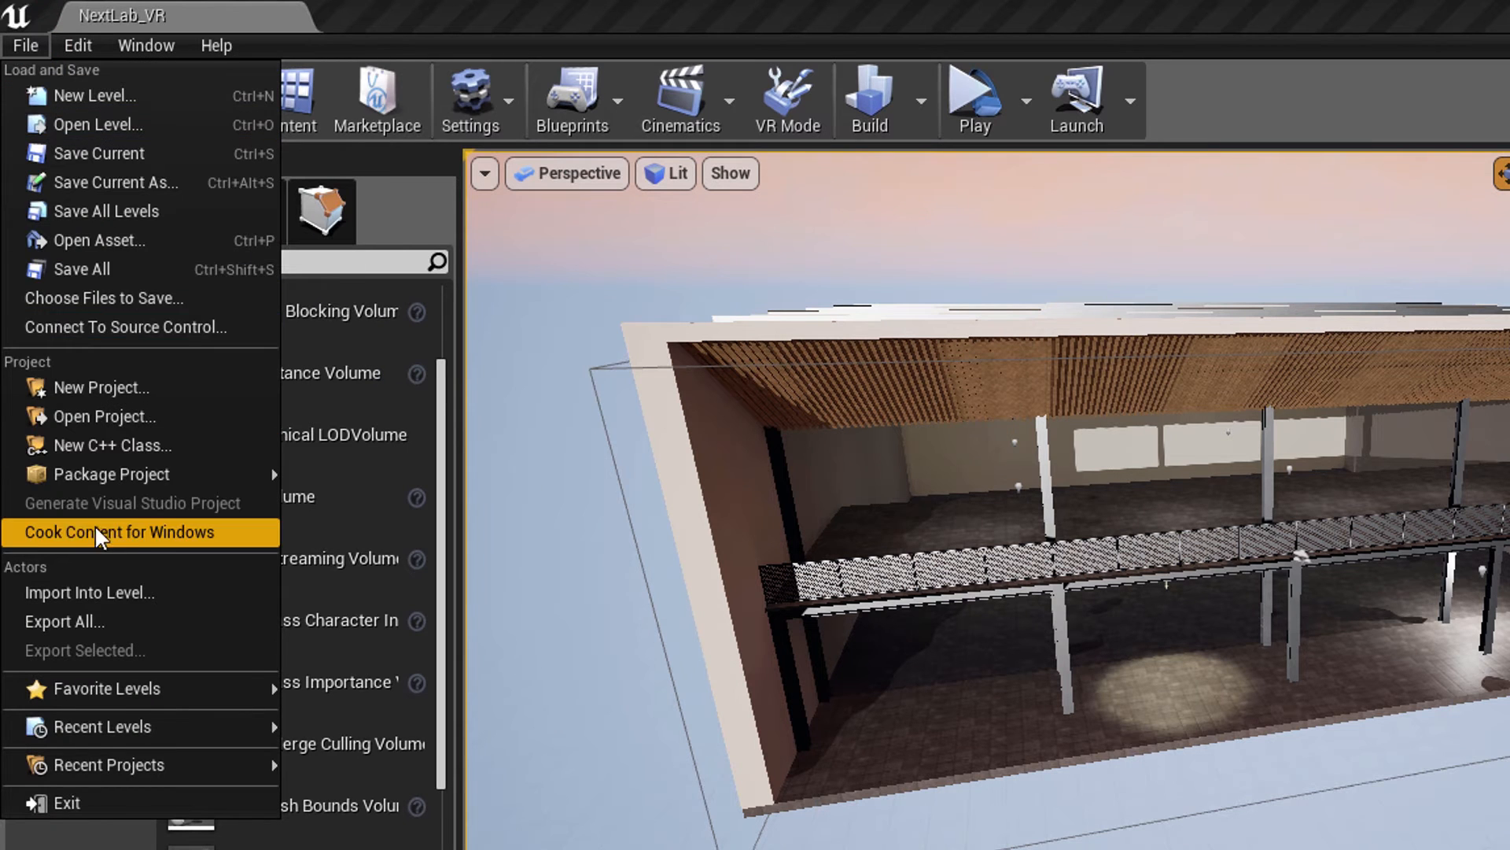
{"action": "mouse_move", "coordinate": [115, 475]}
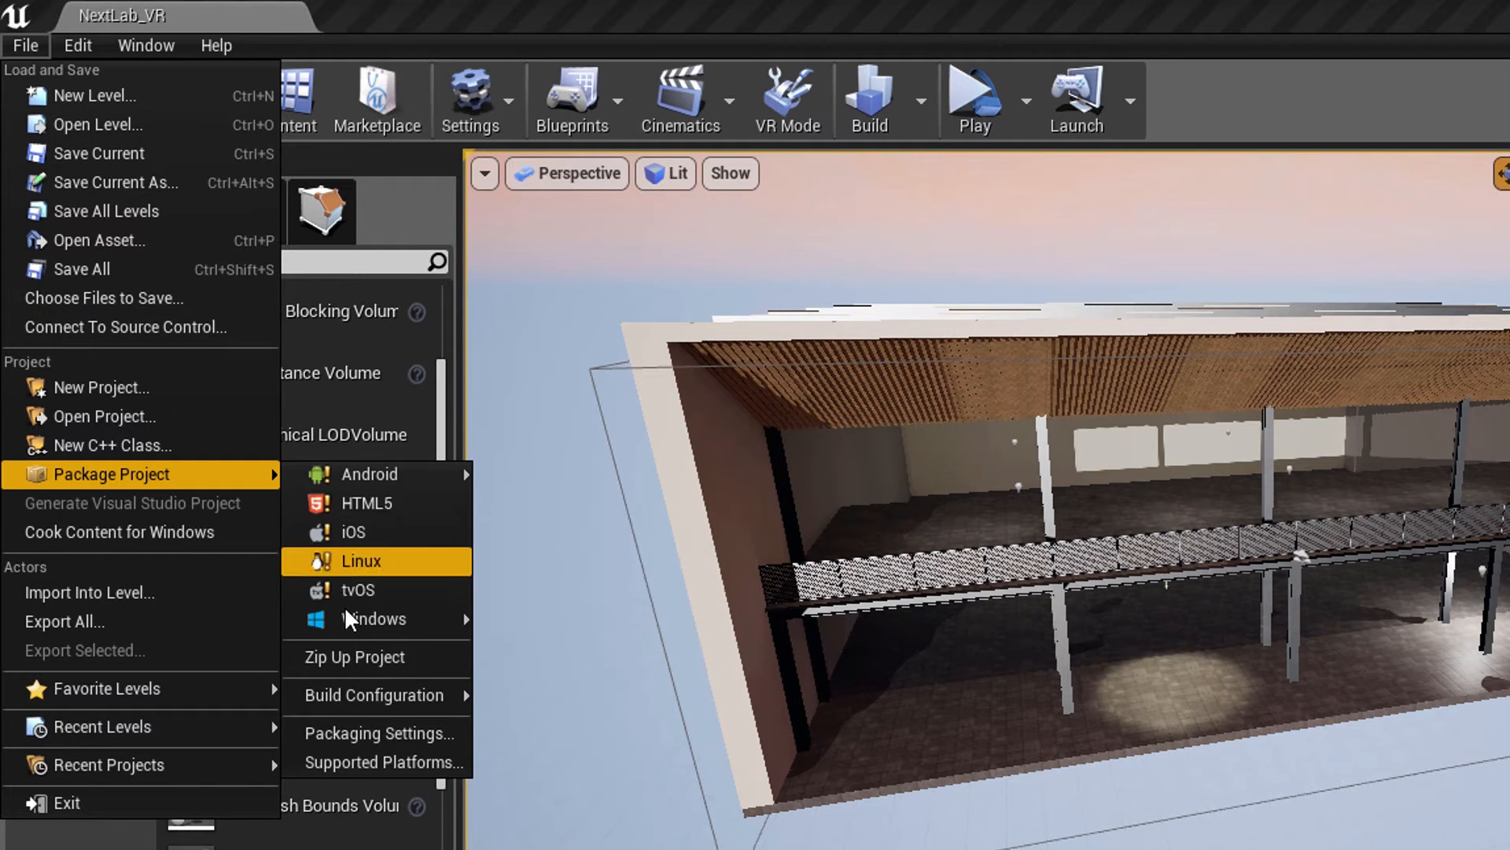
{"action": "mouse_move", "coordinate": [357, 618]}
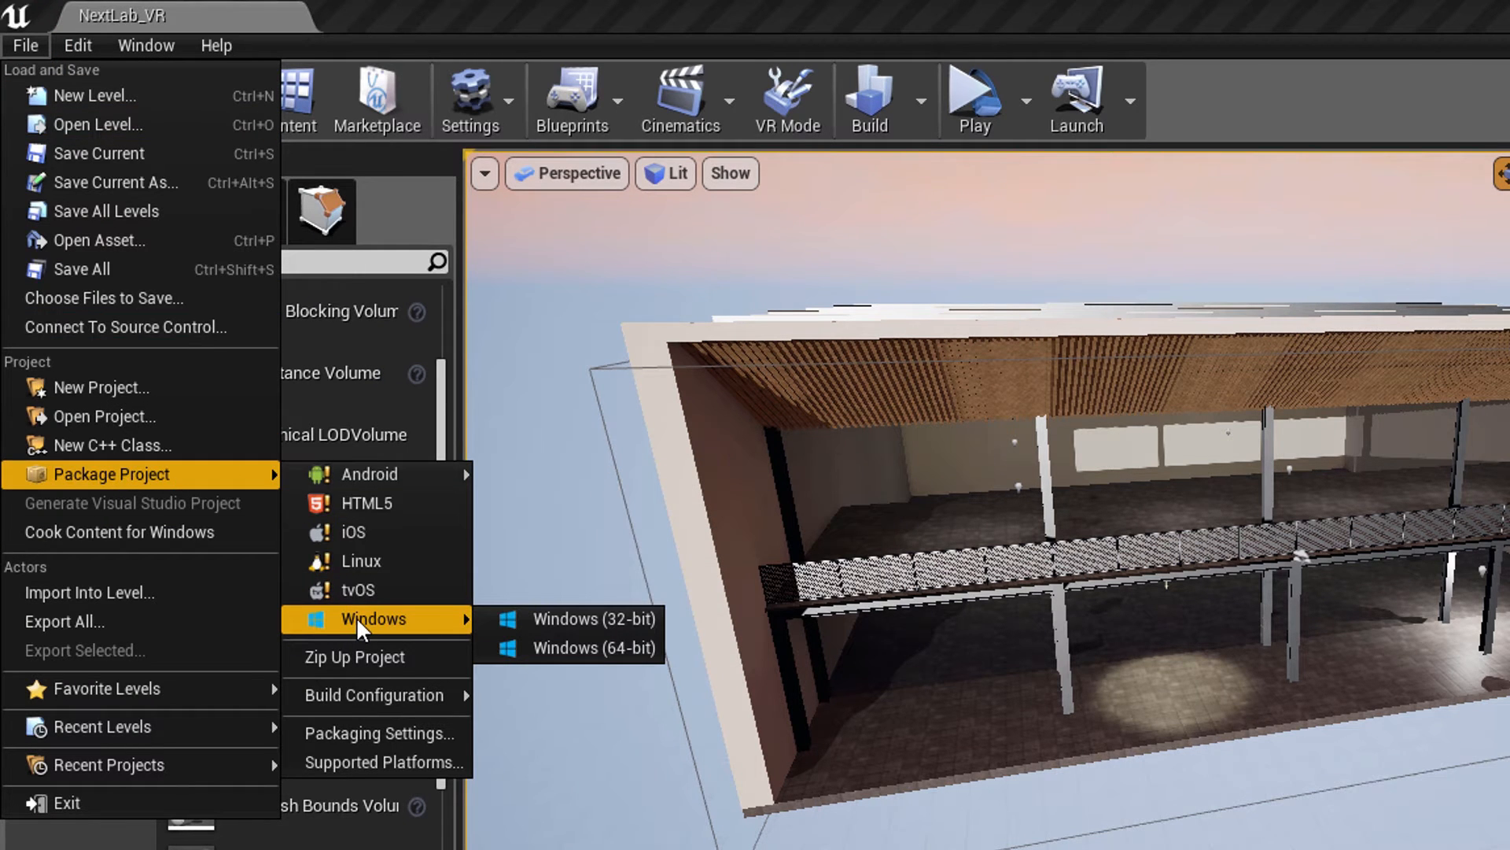
{"action": "left_click", "coordinate": [596, 648]}
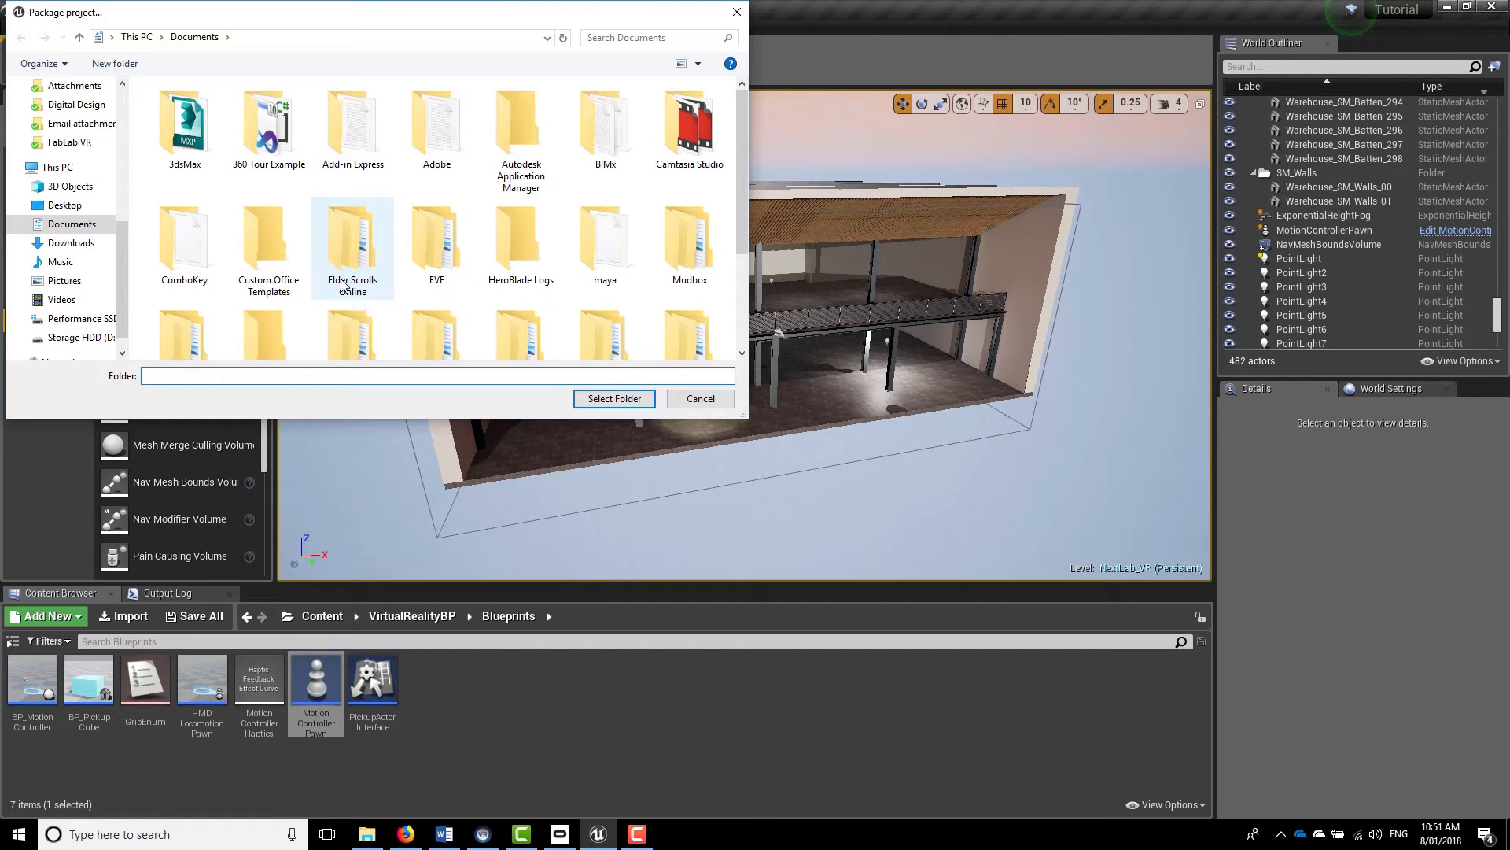
{"action": "scroll", "coordinate": [83, 193], "scroll_direction": "up", "scroll_amount": 2}
{"action": "scroll", "coordinate": [83, 193], "scroll_direction": "up", "scroll_amount": 4}
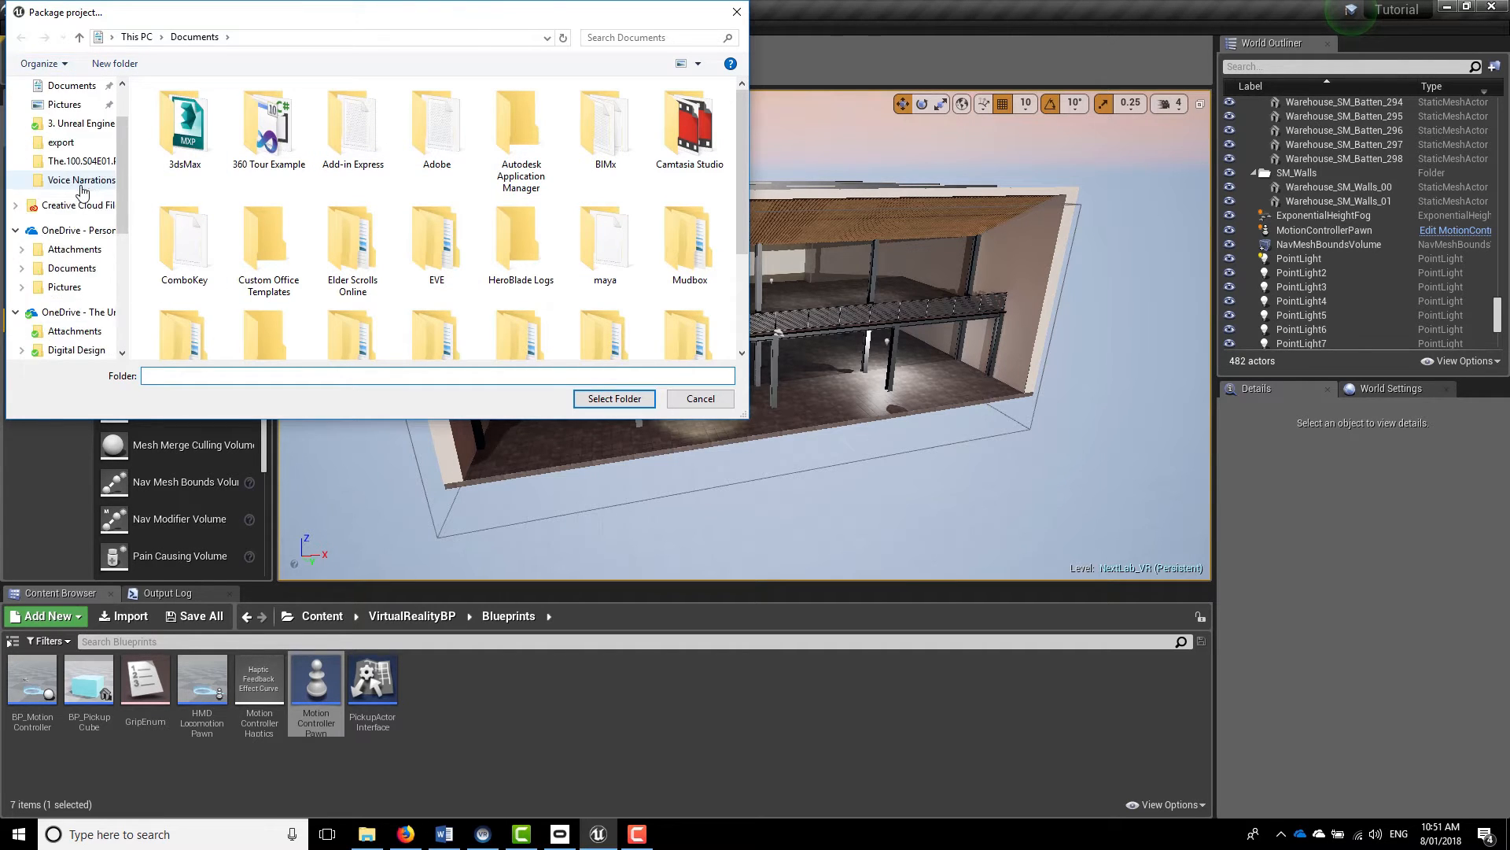
{"action": "left_click", "coordinate": [53, 117]}
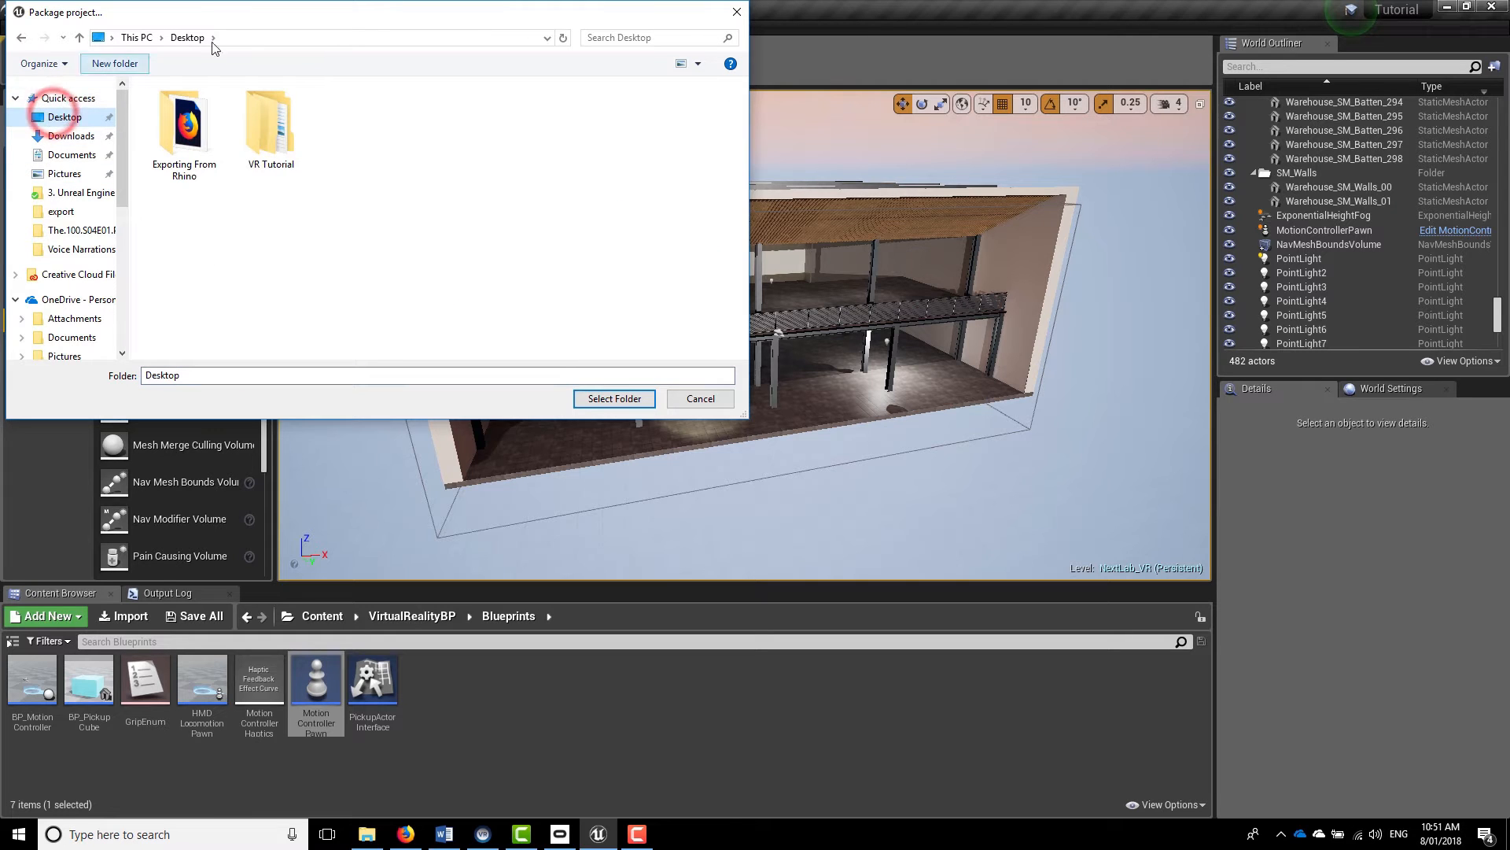
{"action": "double_click", "coordinate": [283, 135]}
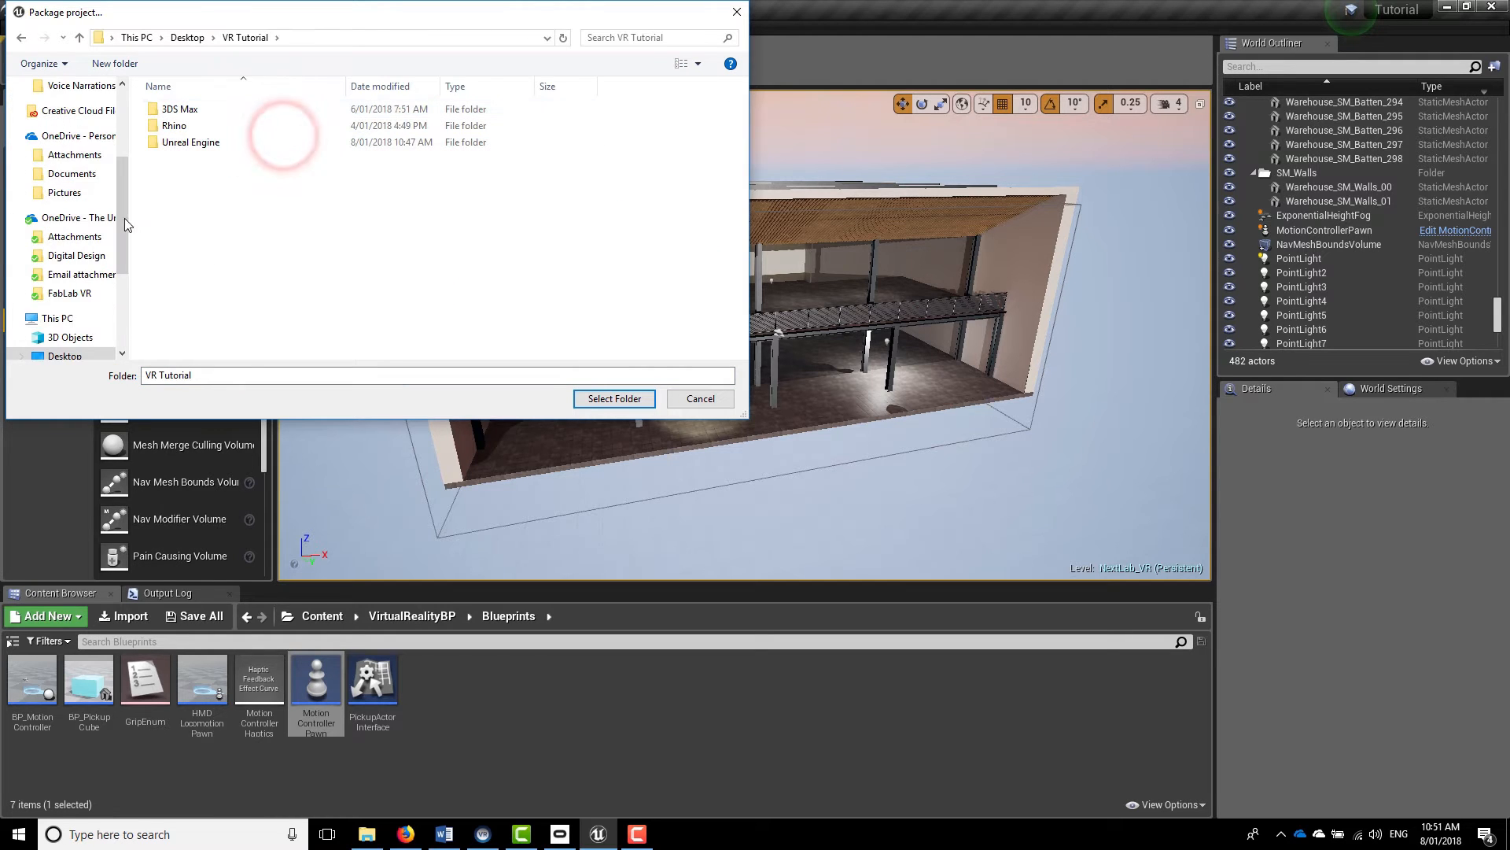
{"action": "left_click", "coordinate": [206, 144]}
{"action": "double_click", "coordinate": [207, 144]}
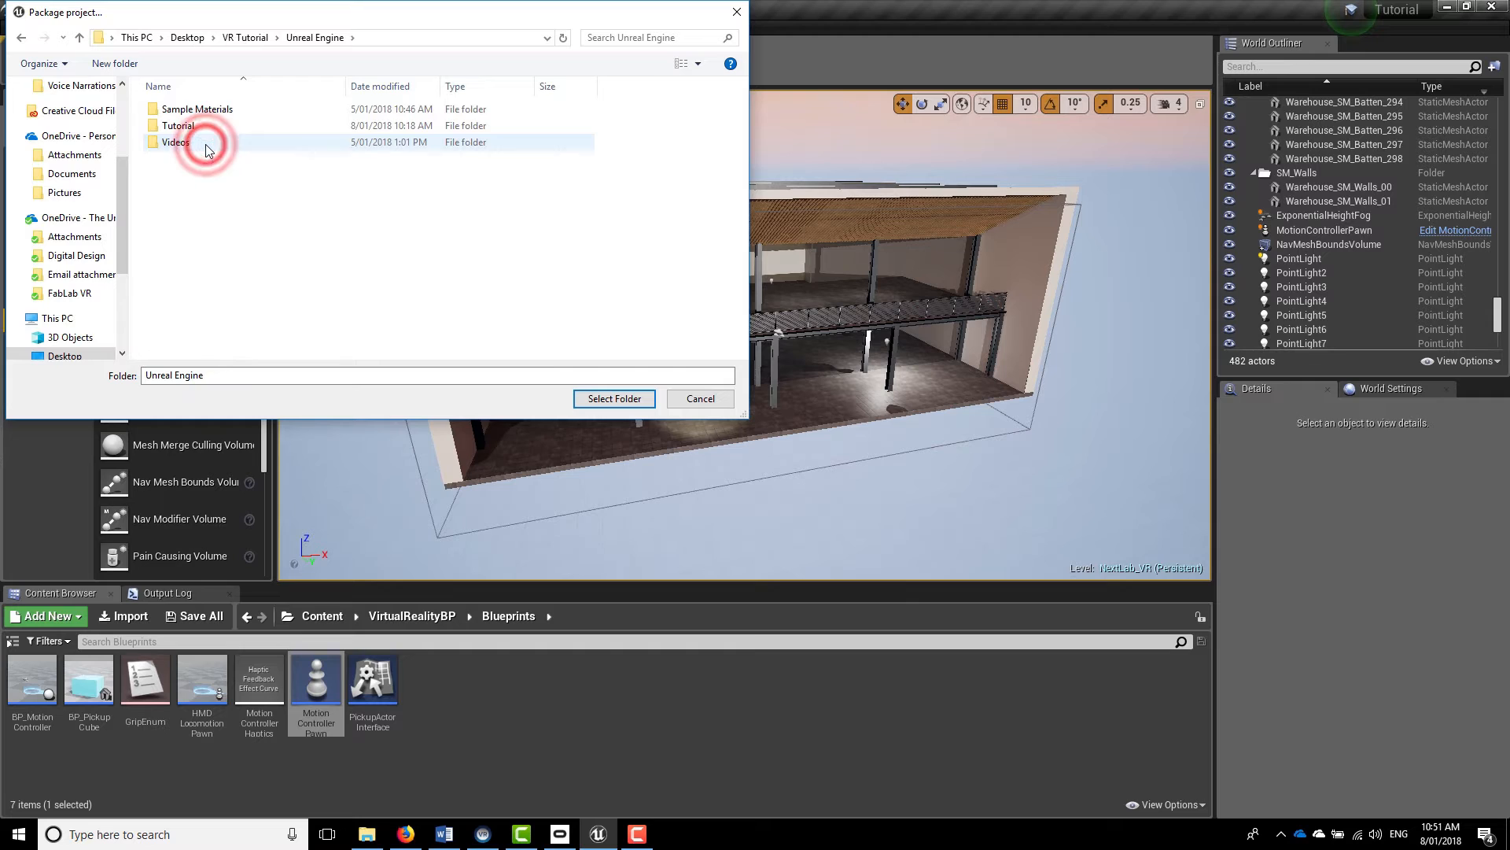
Create a folder named Packaged Tutorial in the Unreal Engine folder and select it as the packaging destination
{"action": "left_click", "coordinate": [122, 63]}
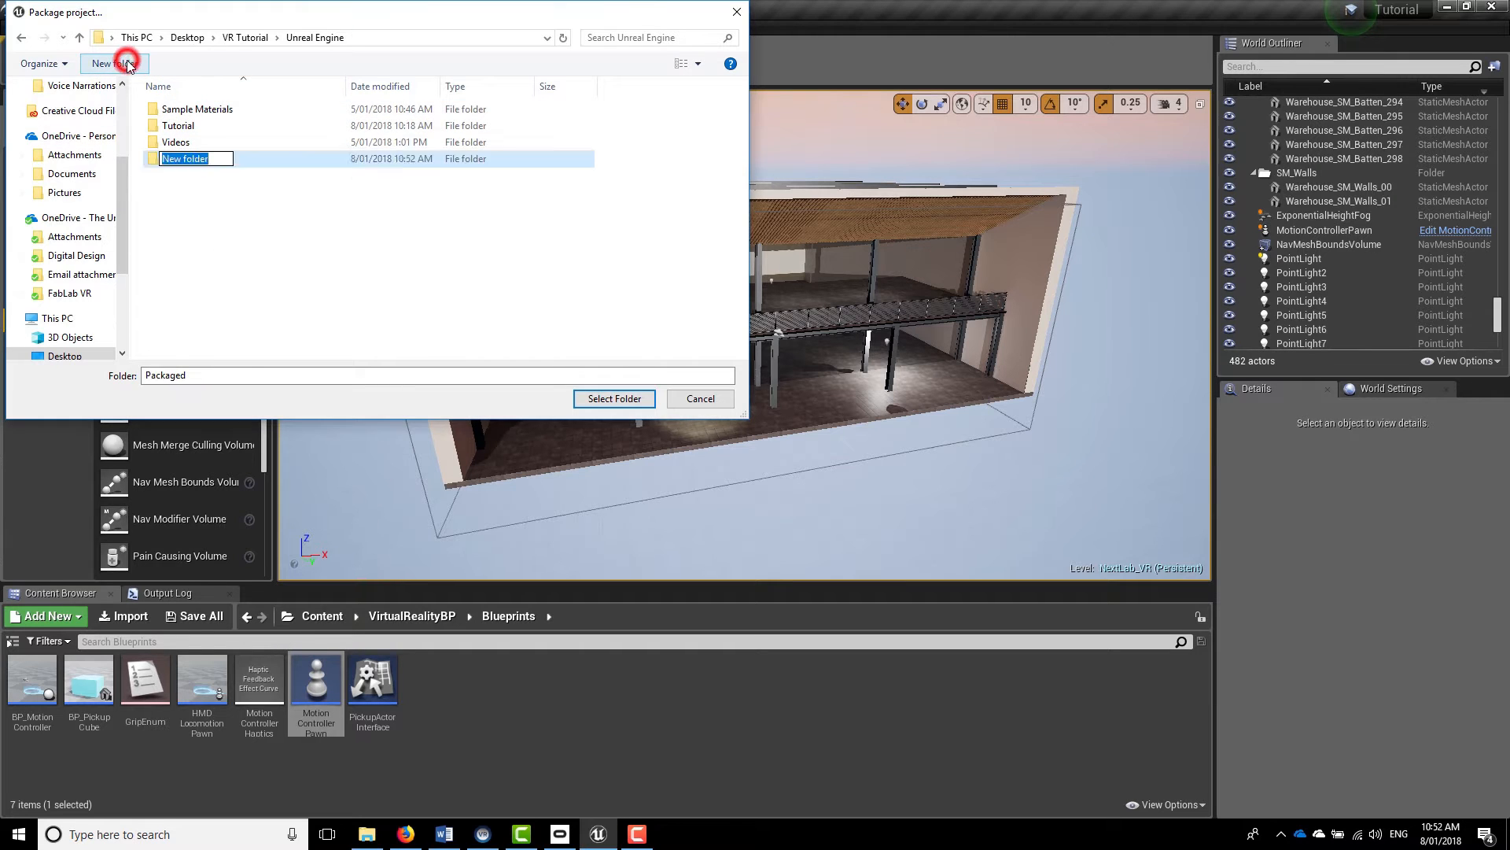
{"action": "type", "text": "Packaged Tuto"}
{"action": "type", "text": "rial"}
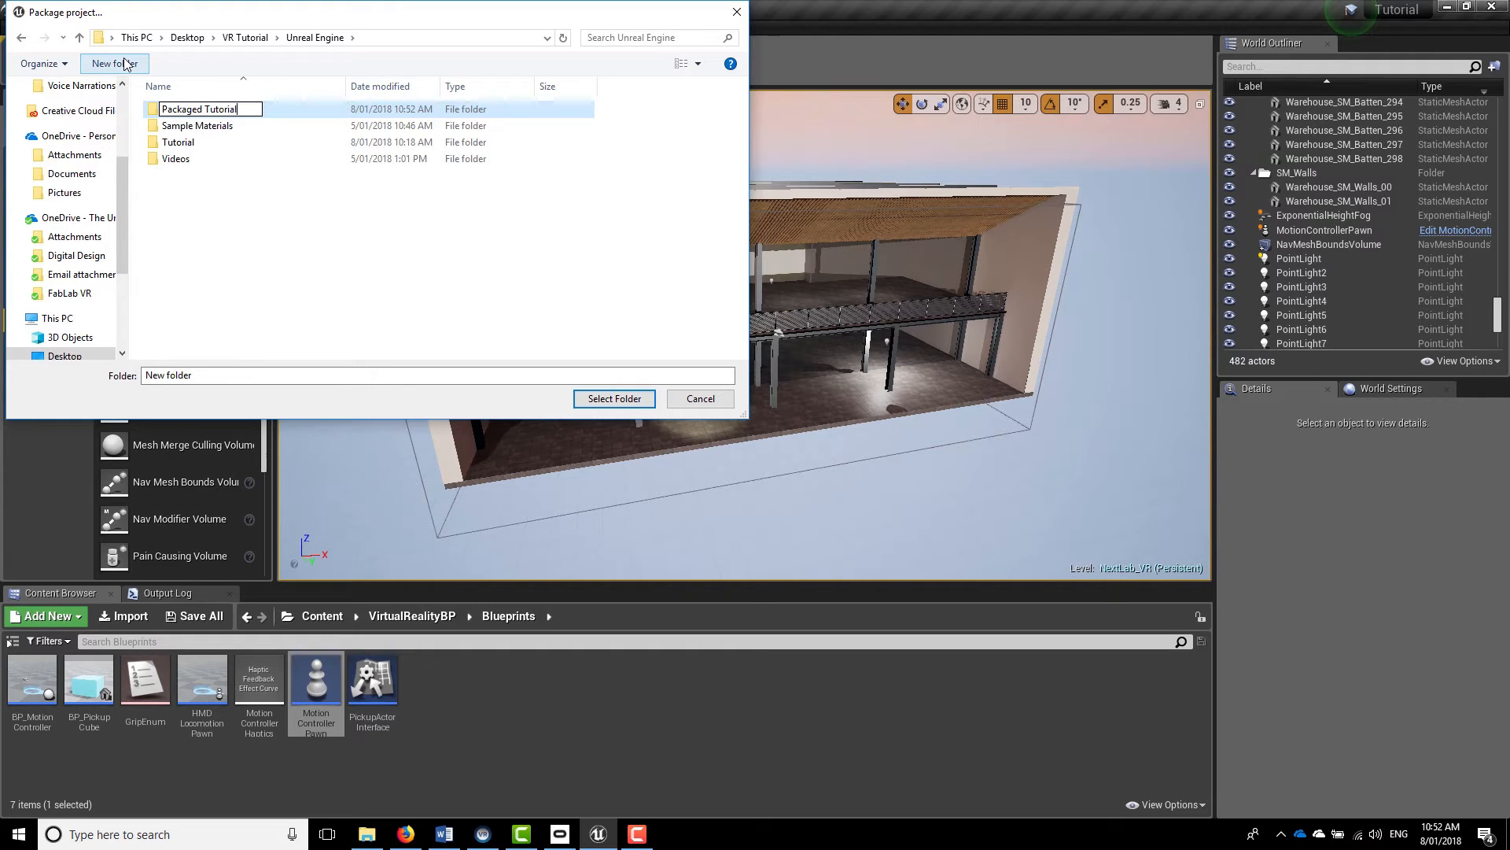
{"action": "key", "text": "Return"}
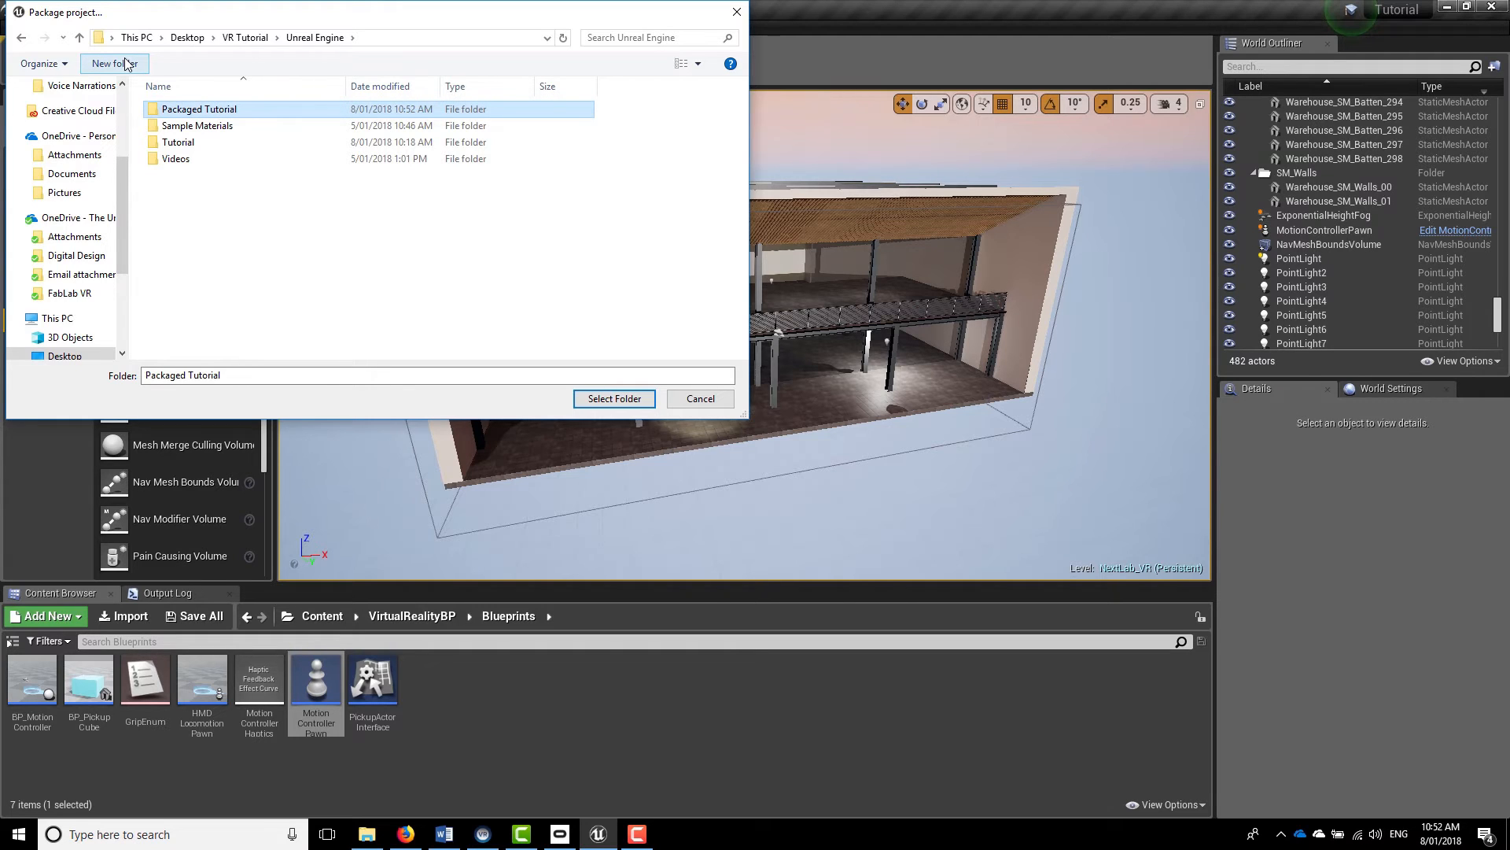
{"action": "left_click", "coordinate": [613, 398]}
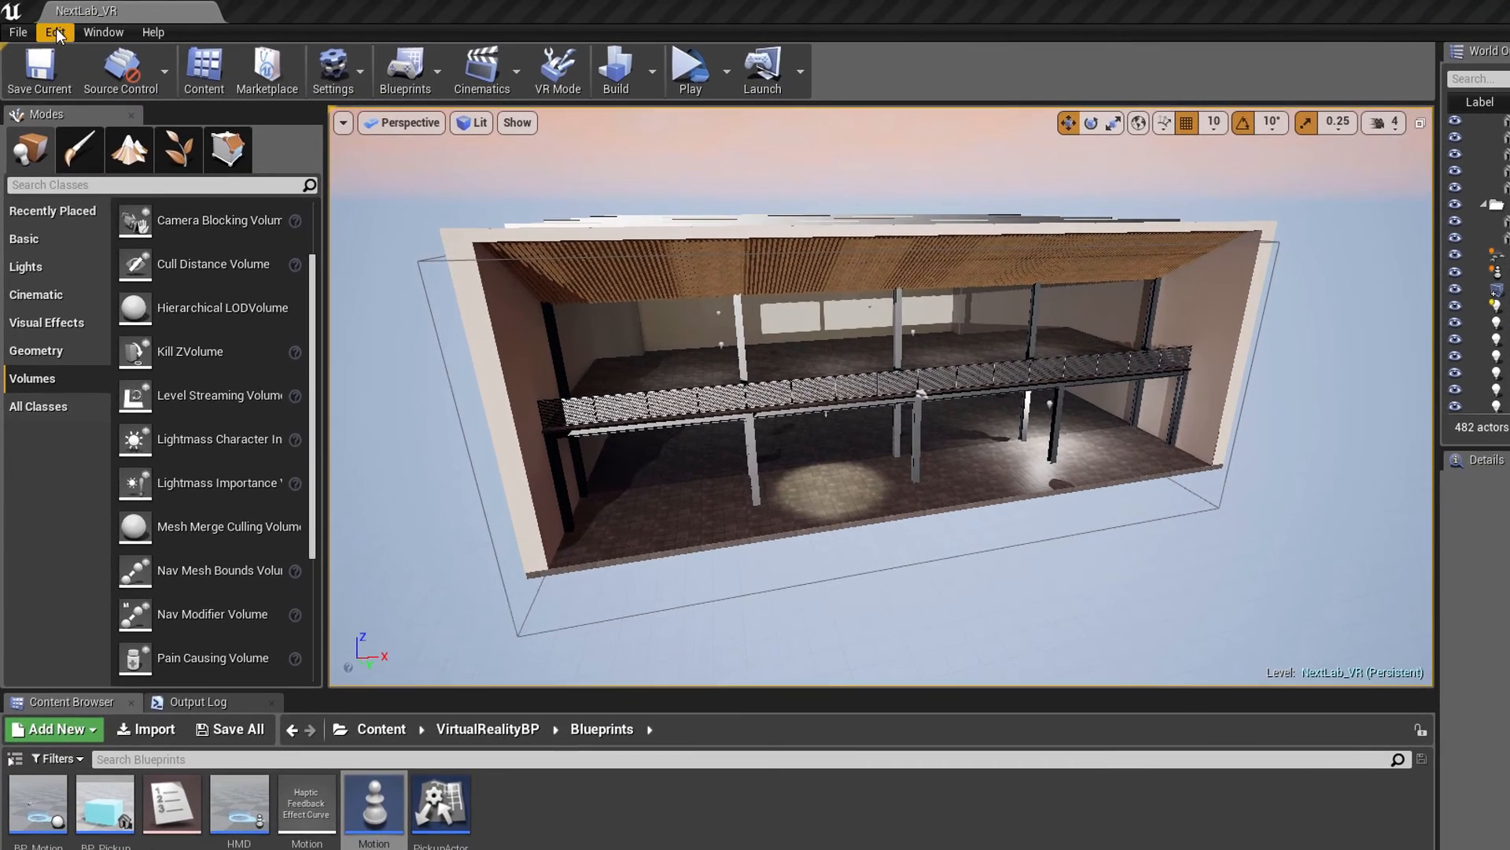
Show the Output Log to check the packaging progress
{"action": "left_click", "coordinate": [105, 26]}
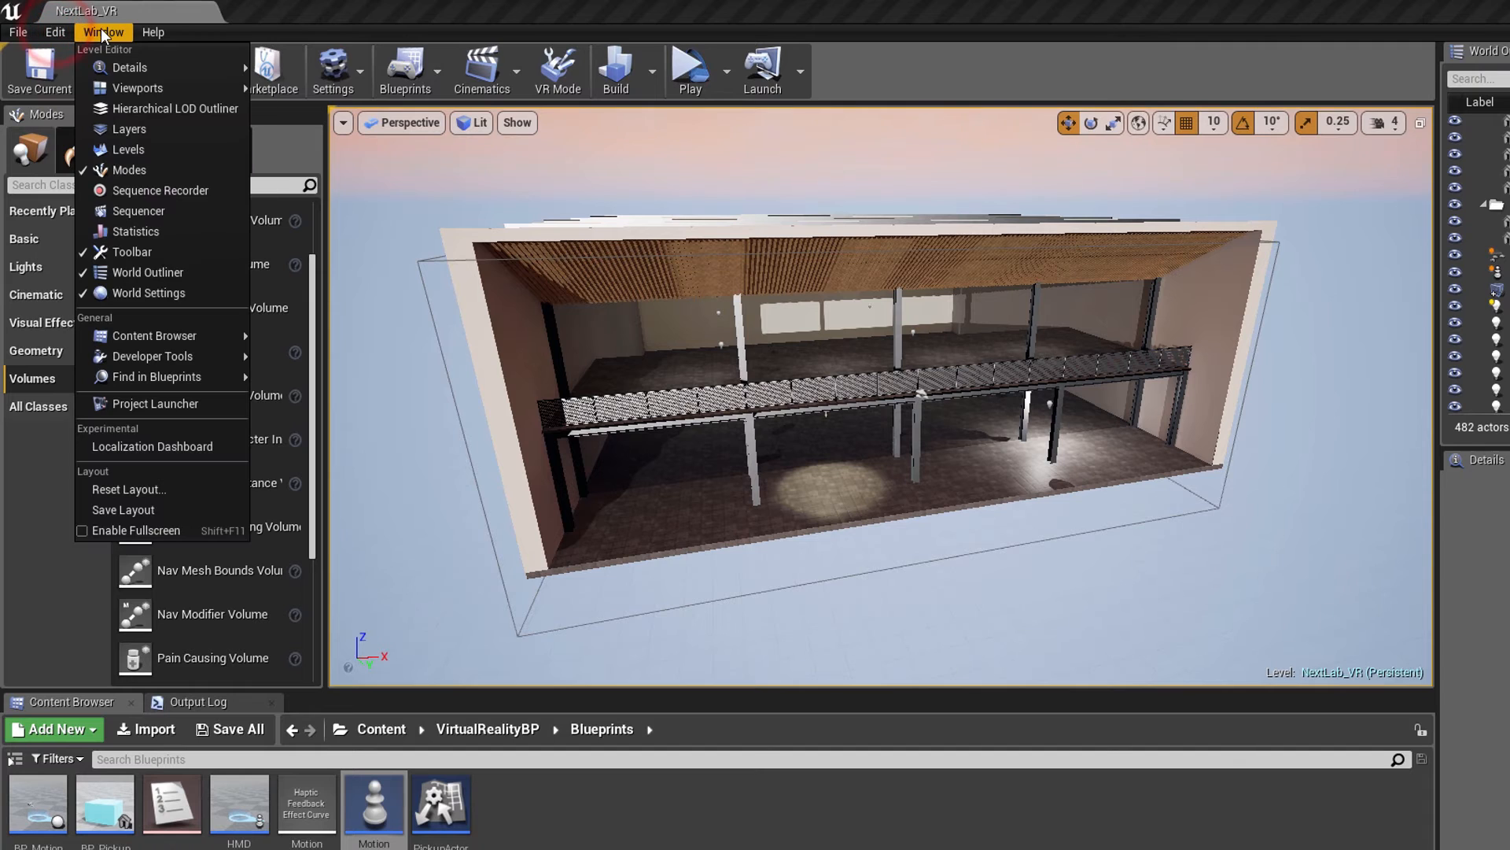
{"action": "mouse_move", "coordinate": [181, 359]}
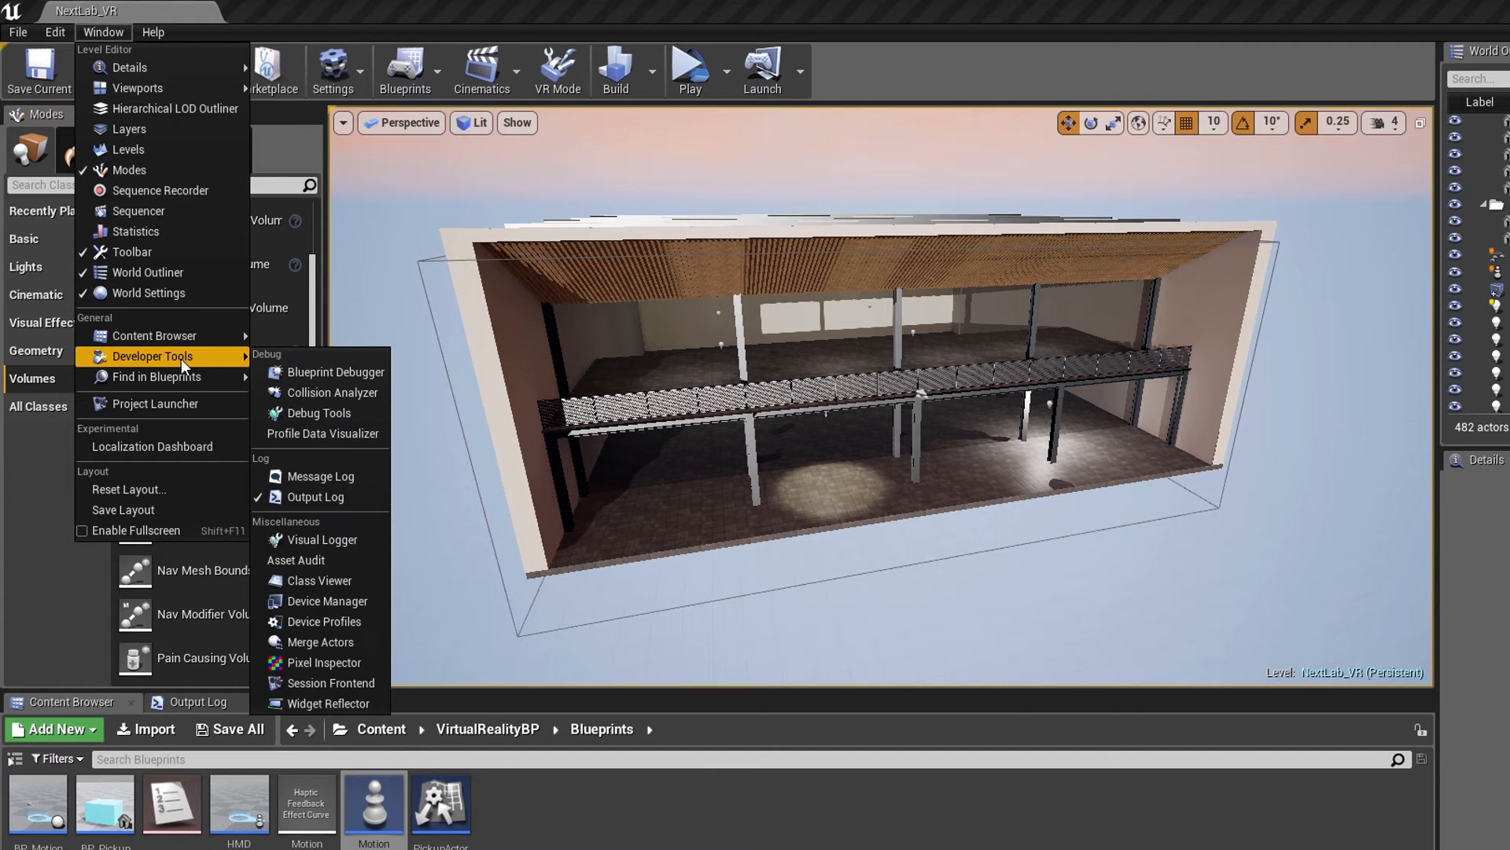
{"action": "left_click", "coordinate": [327, 498]}
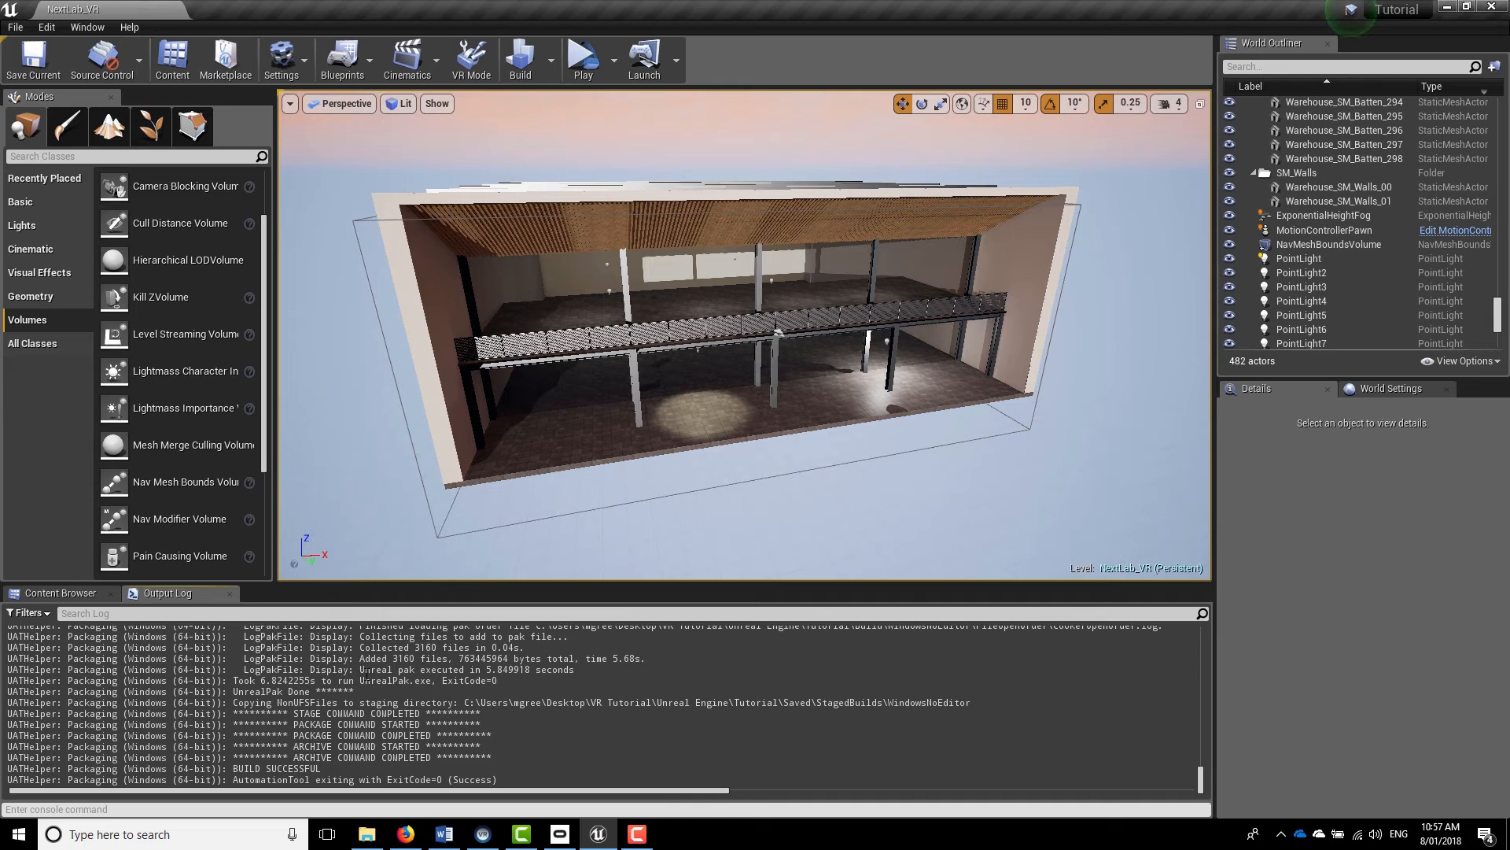
Switch to File Explorer, open the Packaged Tutorial folder and rename its WindowsNoEditor folder to Tutorial
{"action": "left_click", "coordinate": [374, 835]}
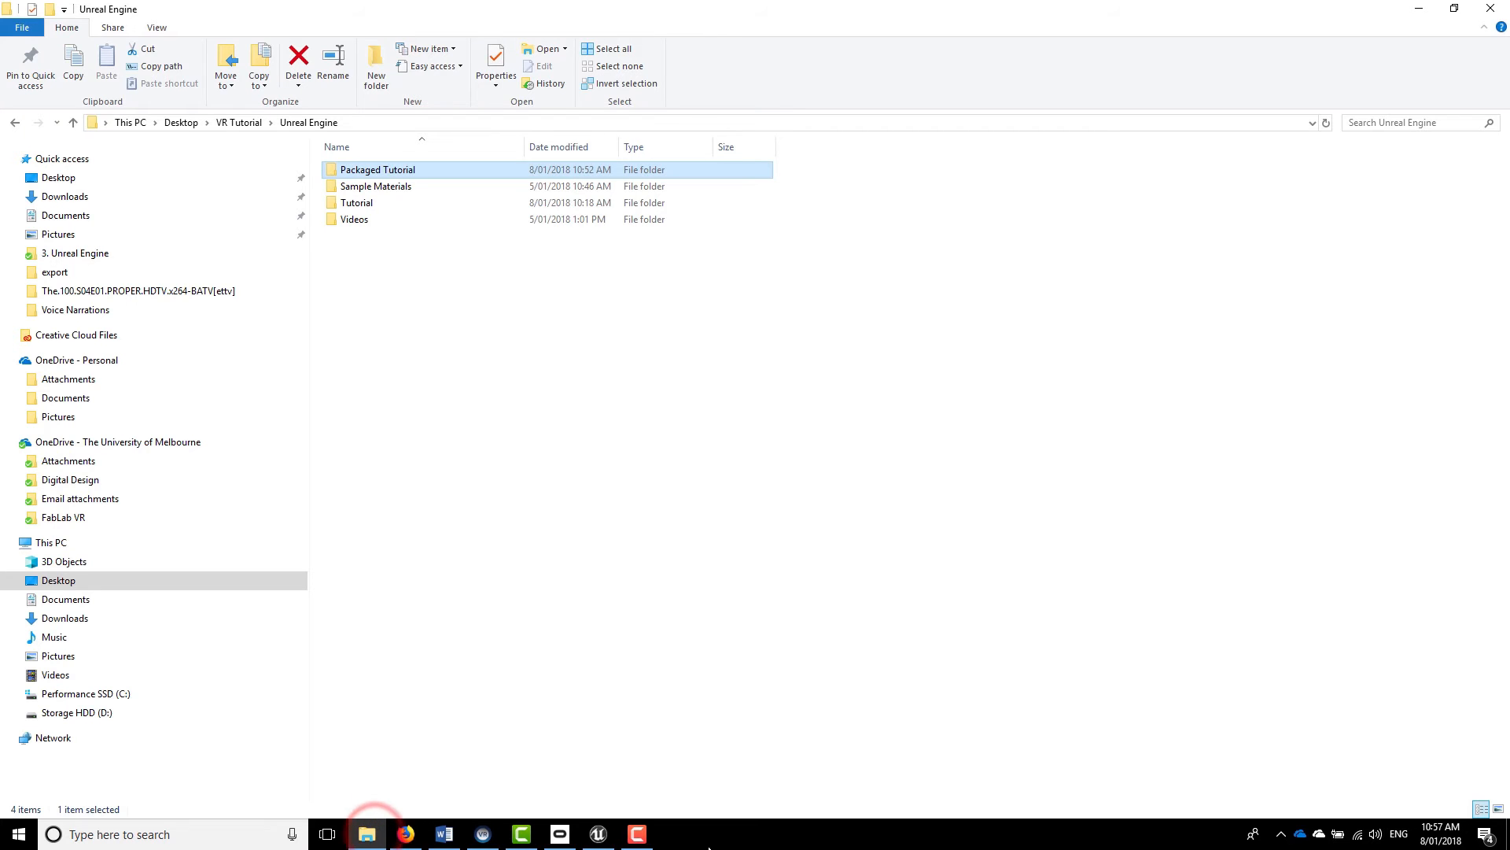
{"action": "double_click", "coordinate": [352, 172]}
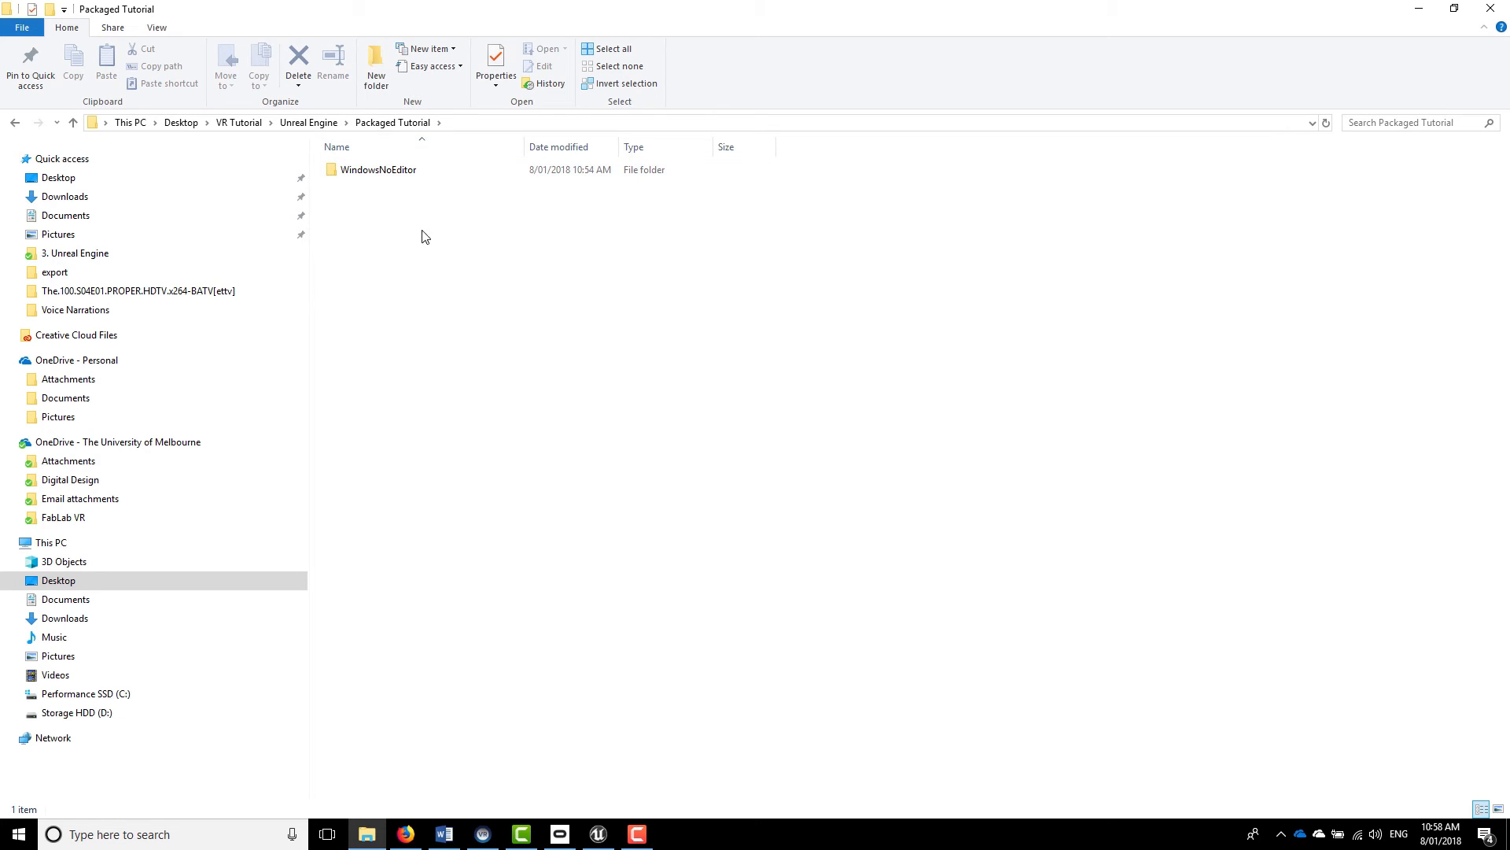
{"action": "left_click", "coordinate": [354, 173]}
{"action": "left_click", "coordinate": [370, 173]}
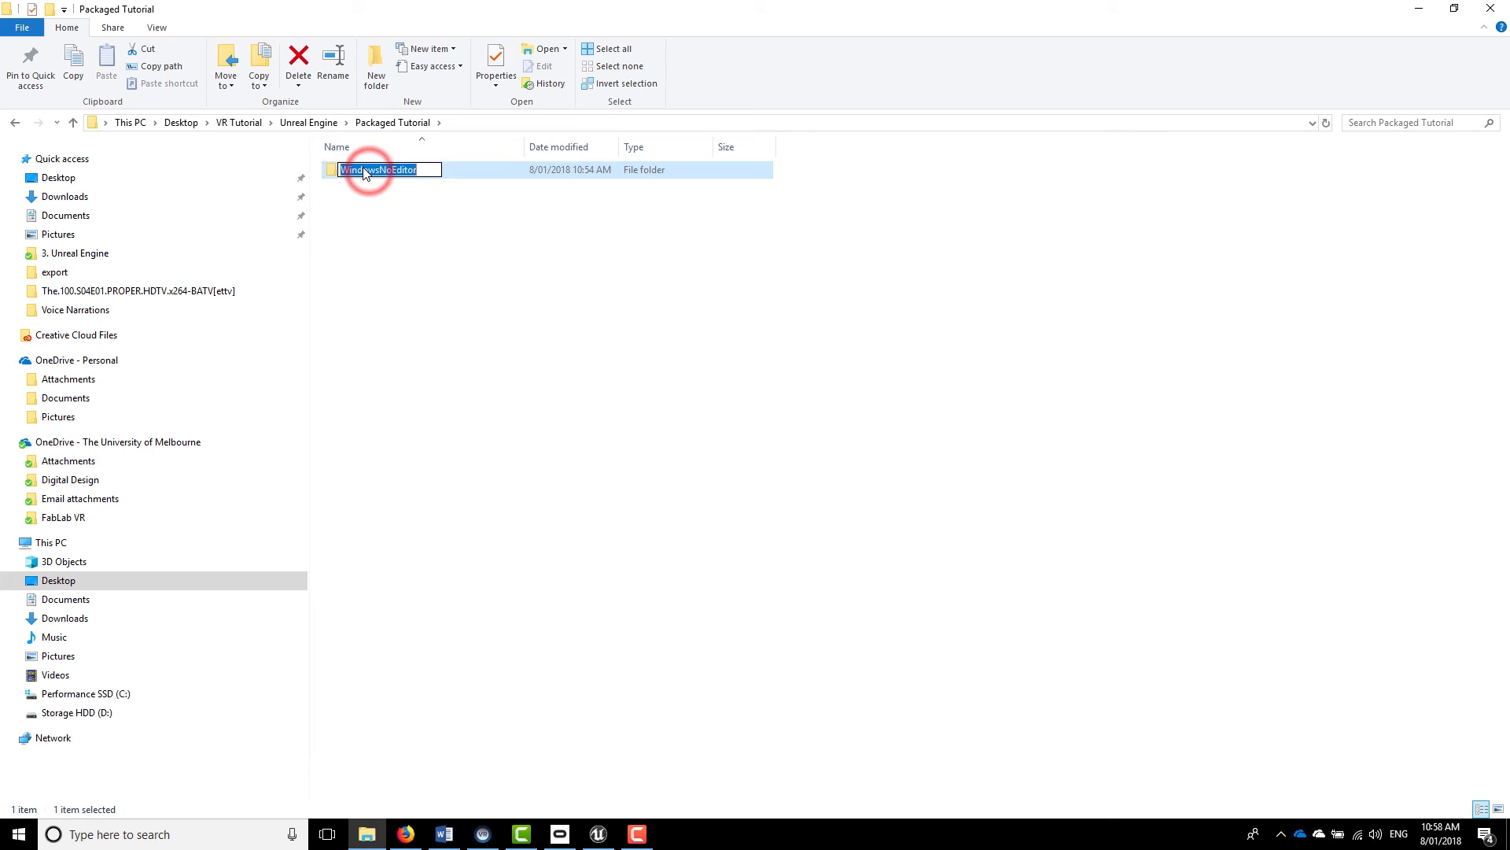
{"action": "type", "text": "Tut"}
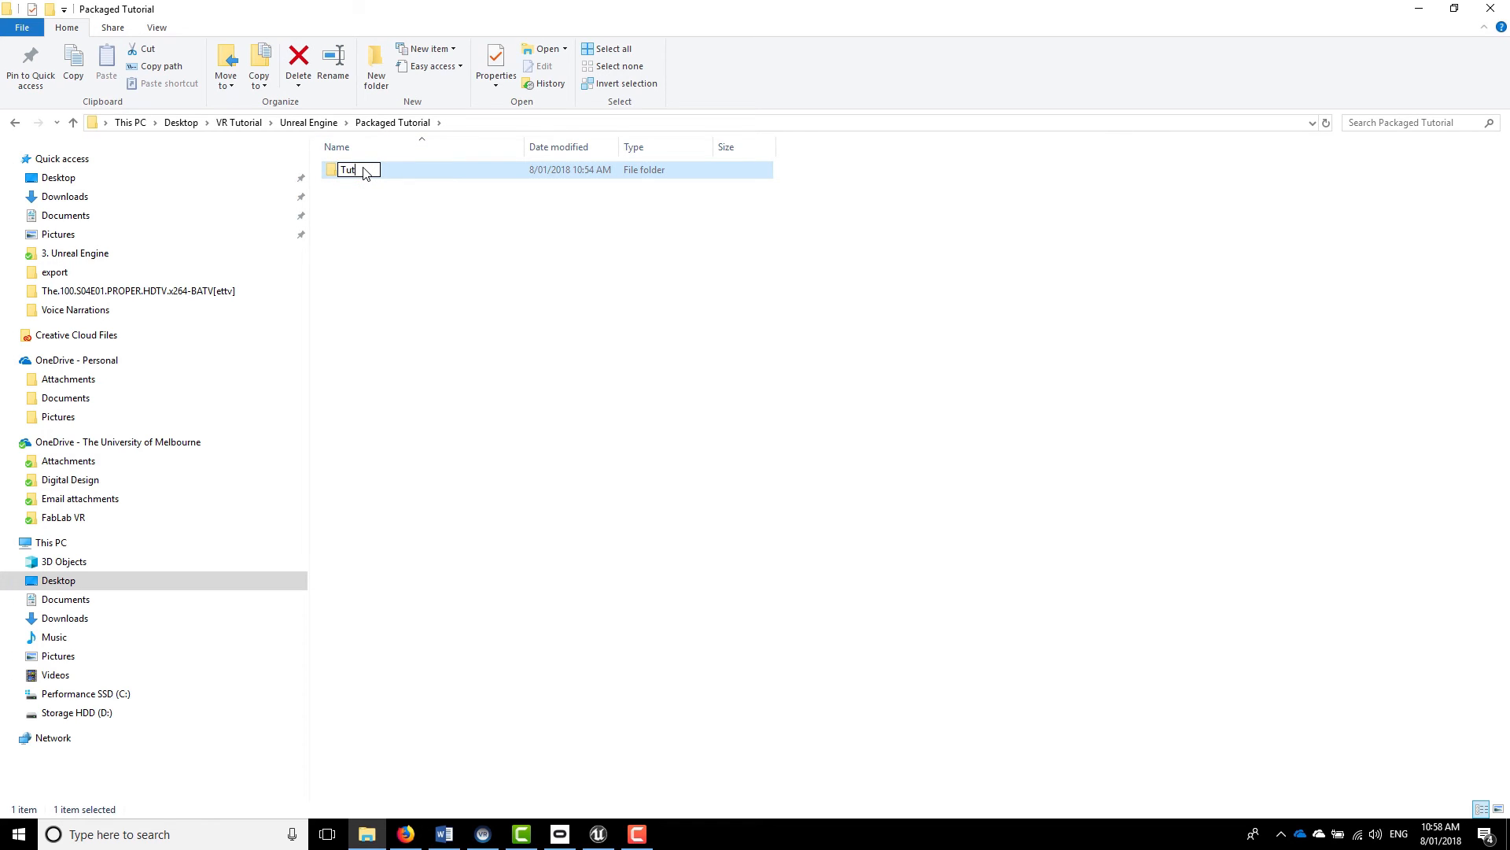
{"action": "type", "text": "orial"}
{"action": "left_click", "coordinate": [516, 270]}
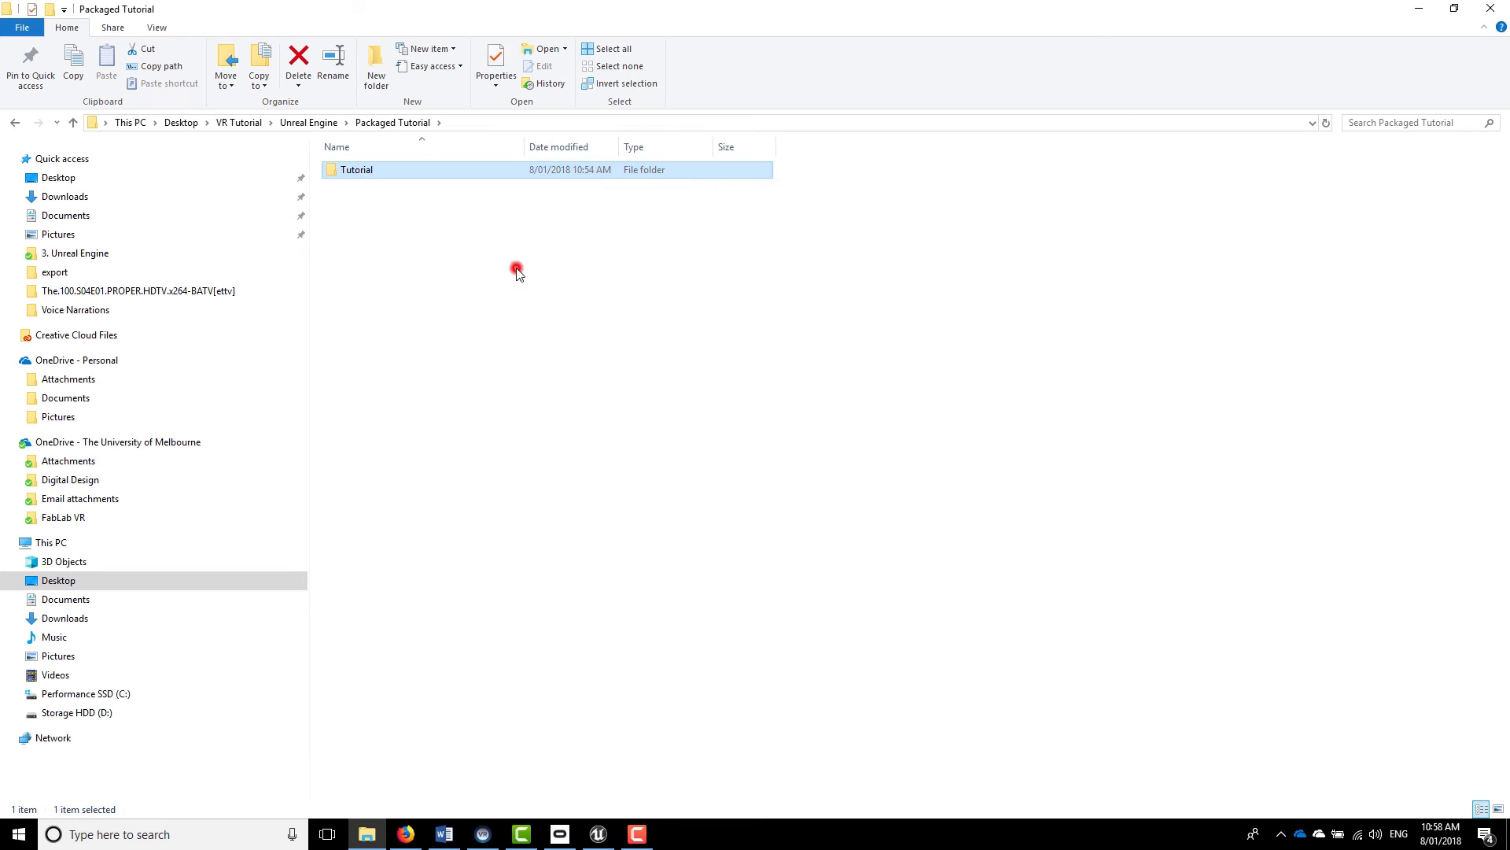
Open the renamed Tutorial folder and launch Tutorial.exe
{"action": "double_click", "coordinate": [358, 173]}
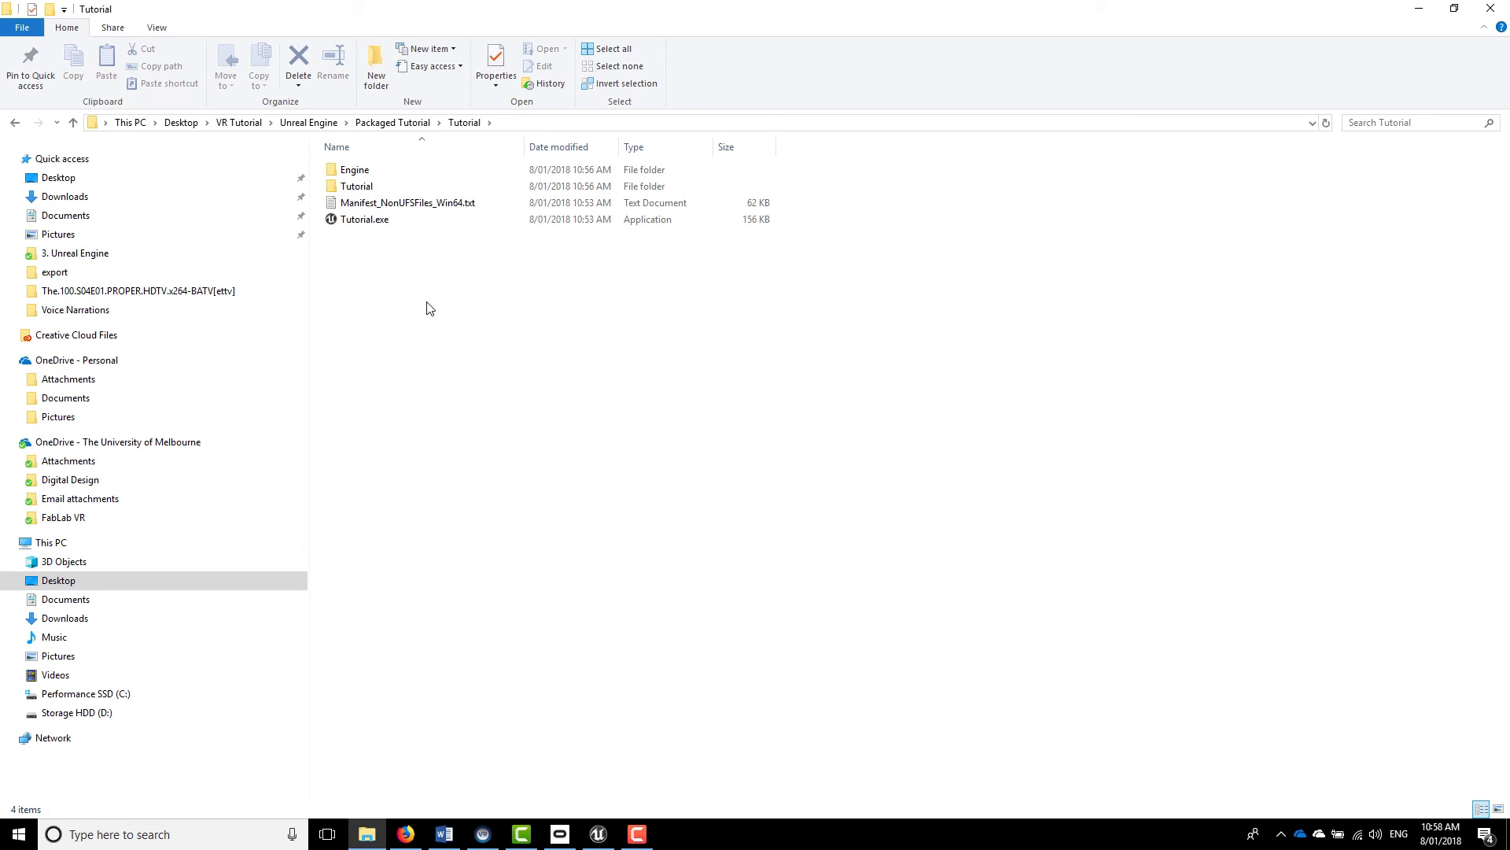
{"action": "double_click", "coordinate": [358, 220]}
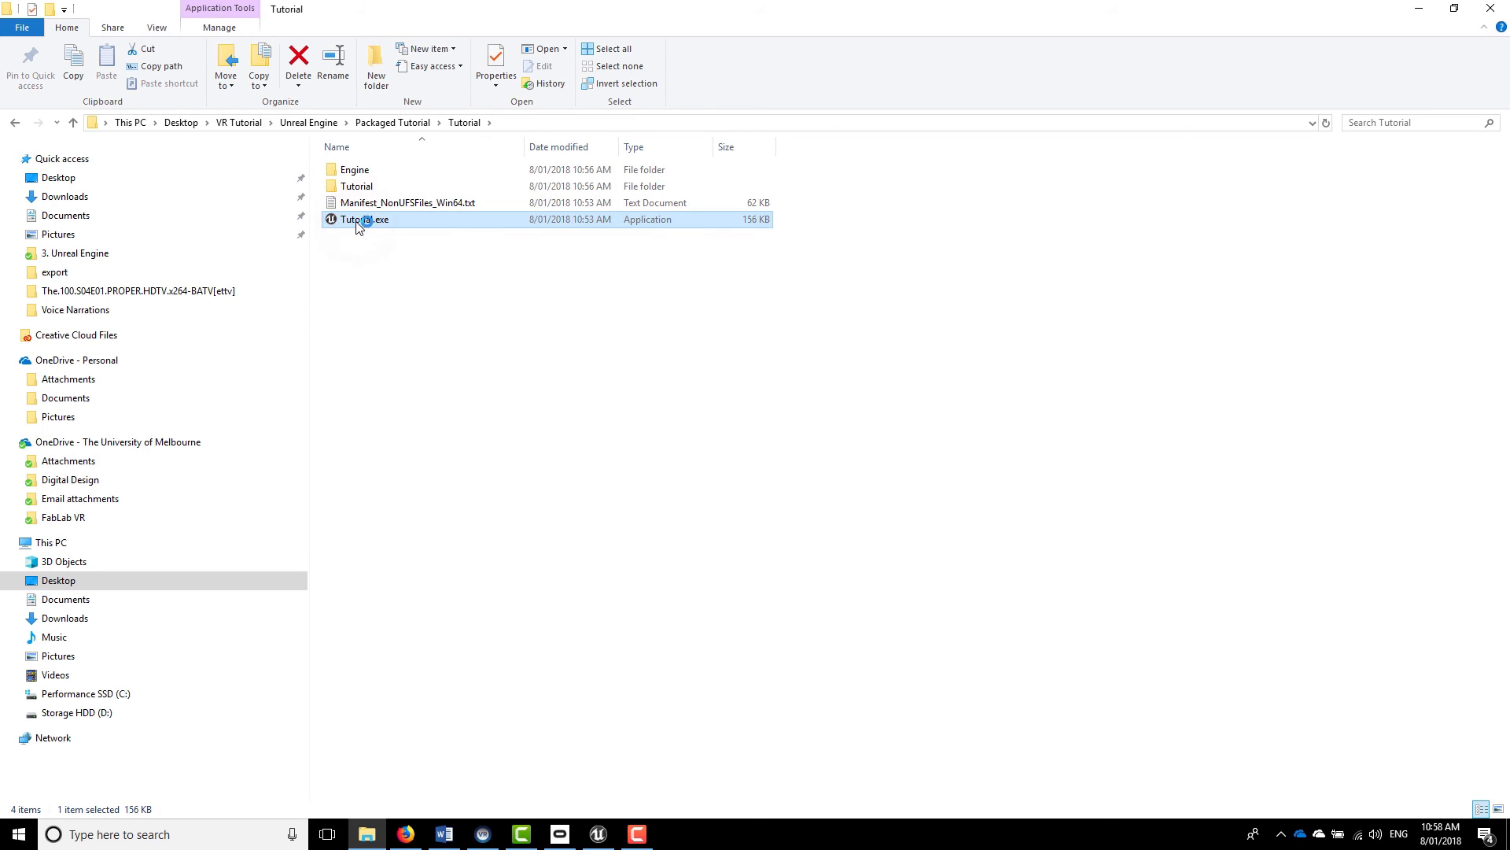